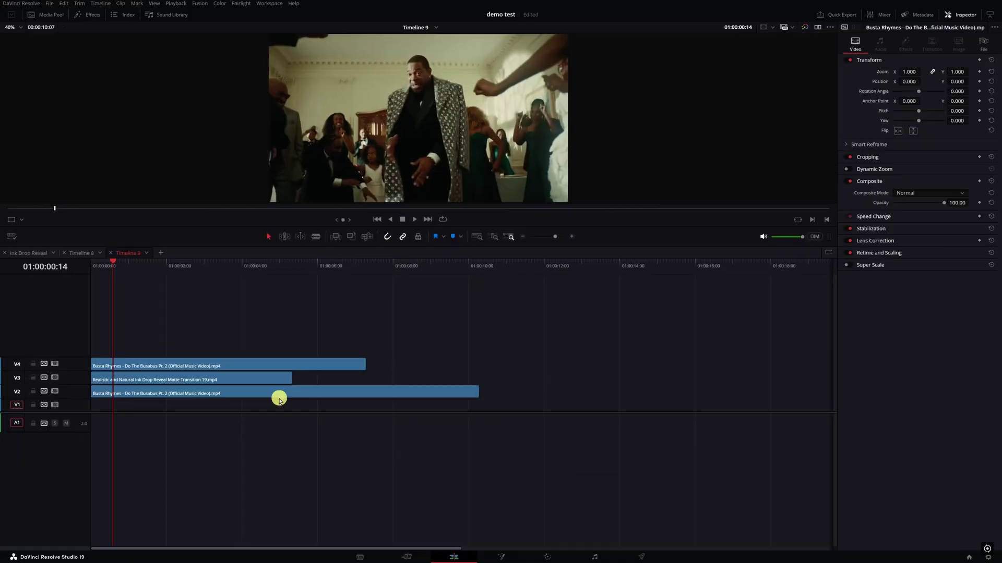
# - Turn the three stacked clips into Fusion Clip 1 and open it on the Fusion page
pyautogui.moveTo(507, 432); pyautogui.dragTo(230, 268)
pyautogui.click(227, 361)
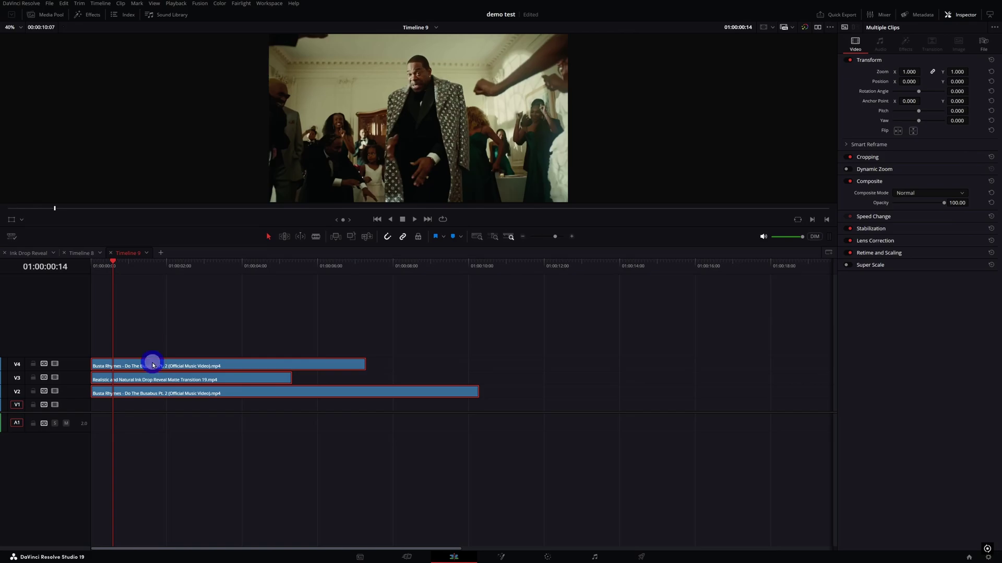
pyautogui.rightClick(152, 365)
pyautogui.click(215, 86)
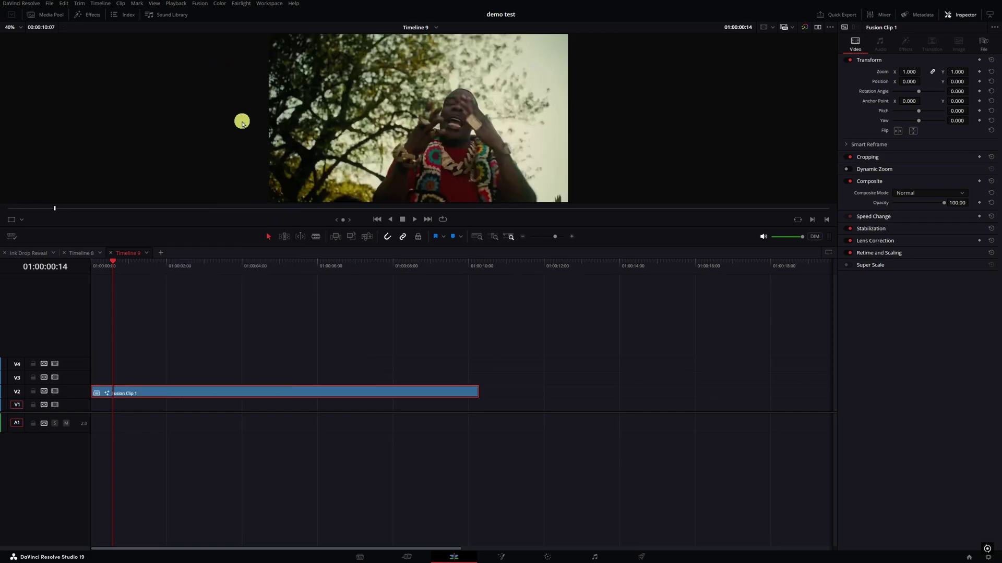
pyautogui.click(509, 557)
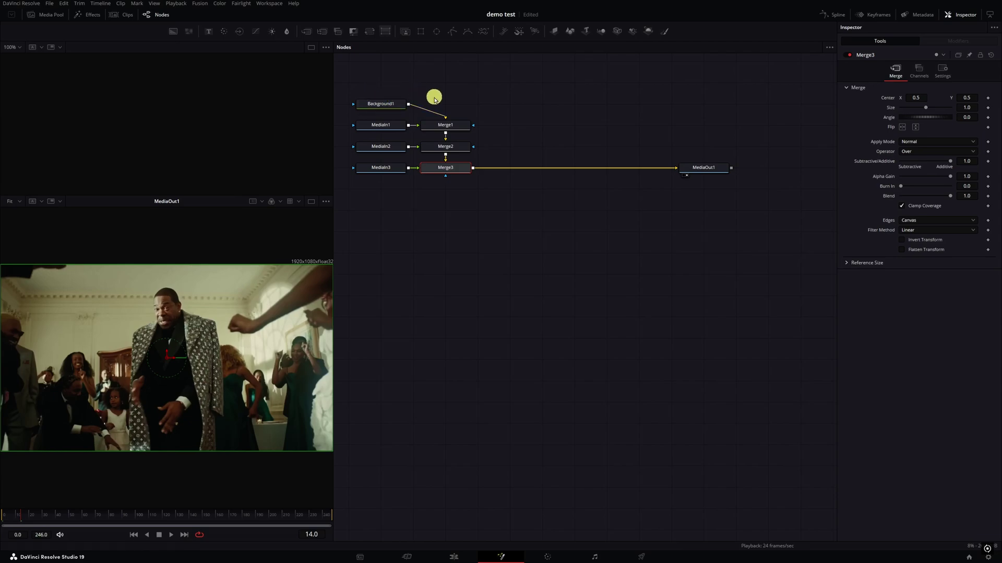
# - Delete Merge1–3 and line Background1 up with MediaOut1 on one row
pyautogui.moveTo(475, 219); pyautogui.dragTo(411, 243)
pyautogui.press('Delete')
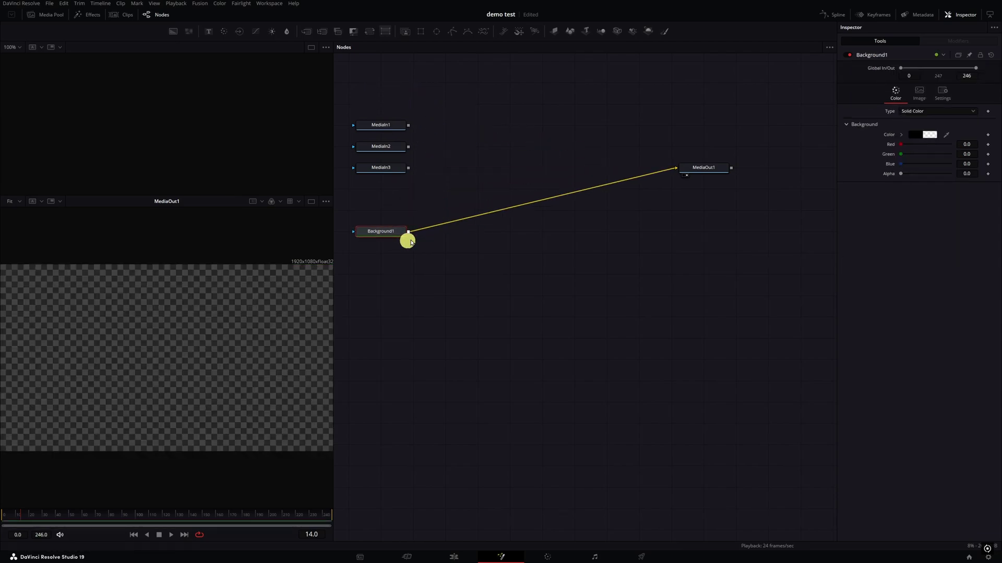
pyautogui.moveTo(723, 164); pyautogui.dragTo(749, 248)
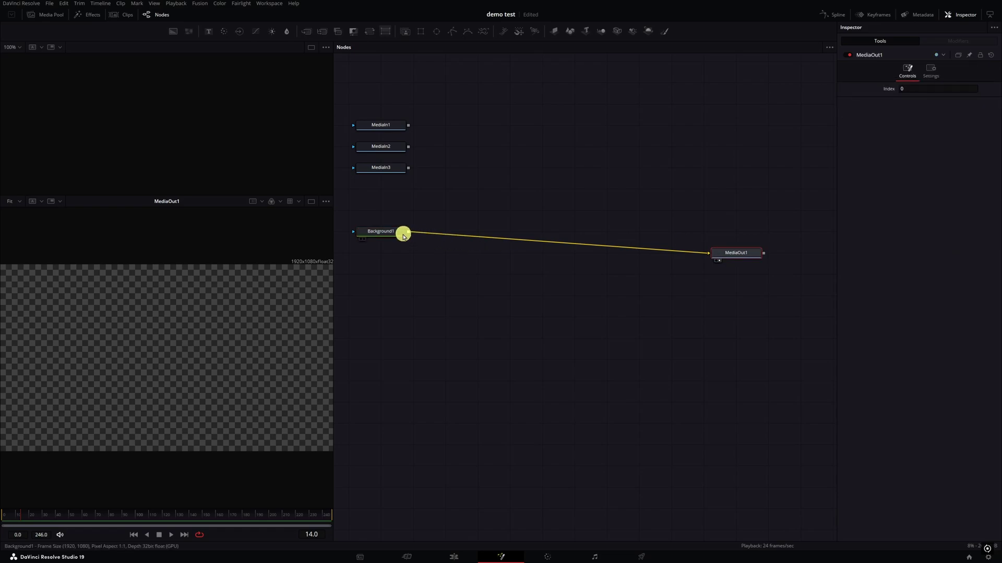
pyautogui.moveTo(402, 232); pyautogui.dragTo(403, 254)
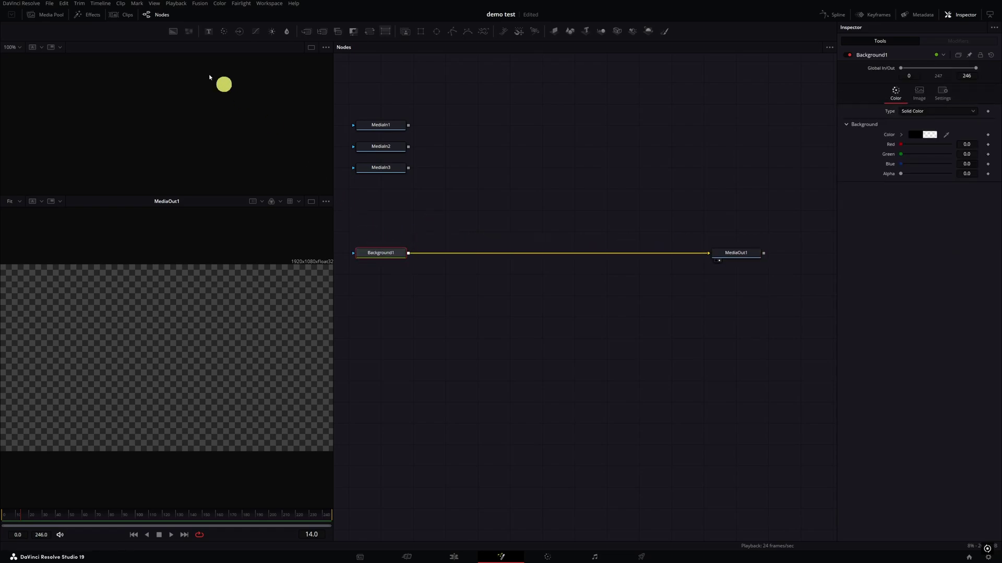
# - Add a Background2 node feeding MediaOut1 and set its alpha to 0.0
pyautogui.moveTo(173, 31); pyautogui.dragTo(413, 316)
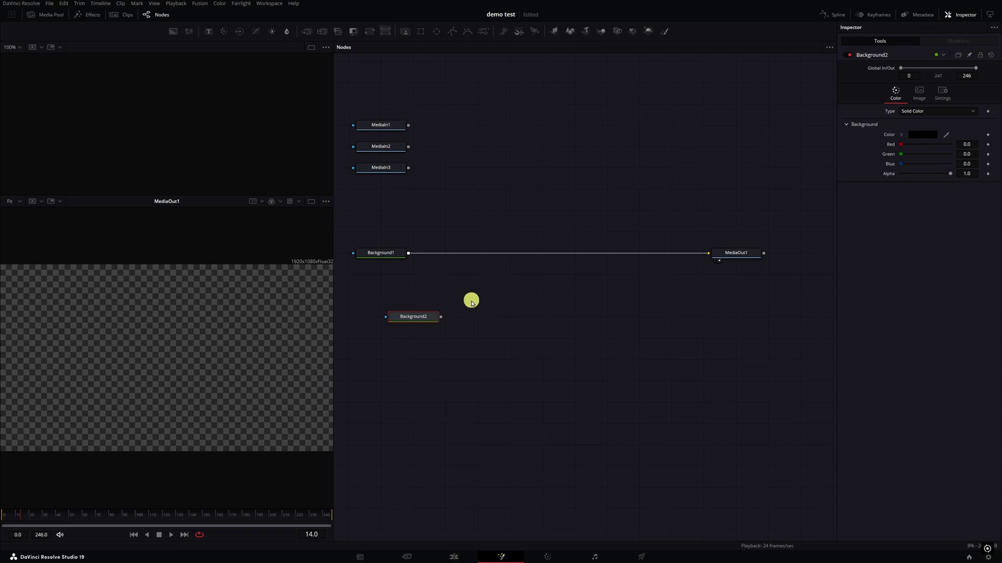
pyautogui.moveTo(440, 317); pyautogui.dragTo(710, 256)
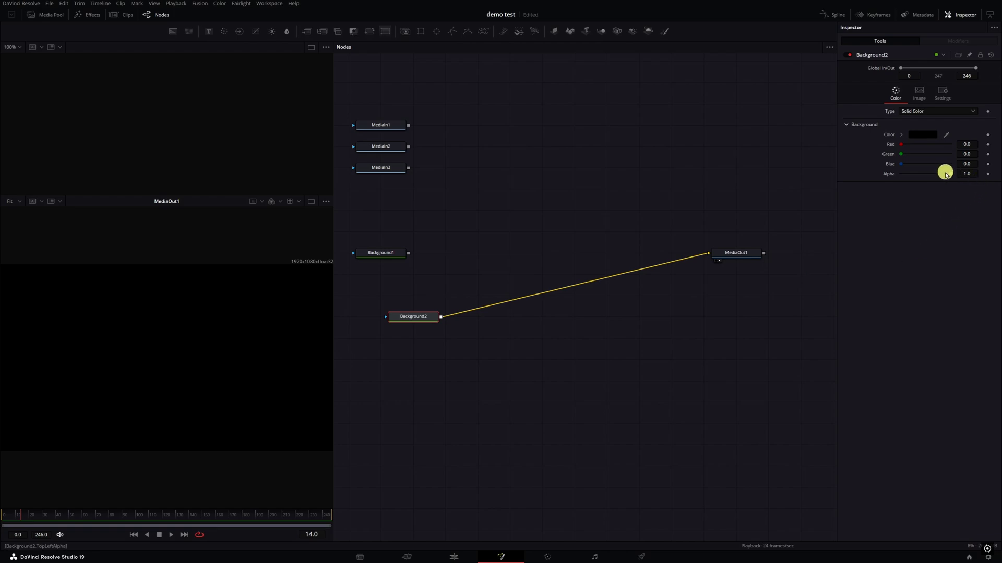
pyautogui.moveTo(949, 175); pyautogui.dragTo(868, 174)
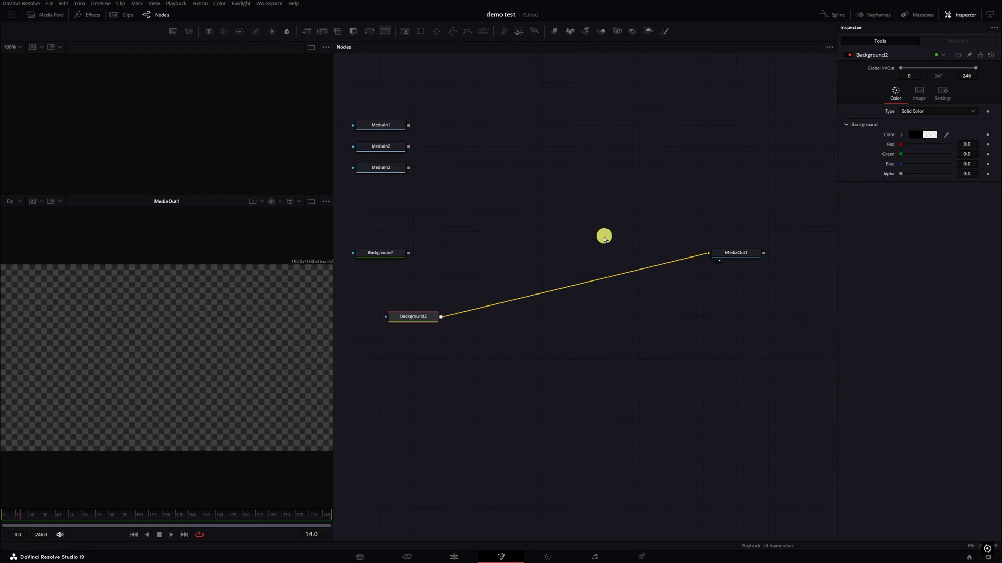
# - Delete Background2, preview MediaIn1 and MediaIn2, and rename MediaIn2 to 'ink'
pyautogui.press('Delete')
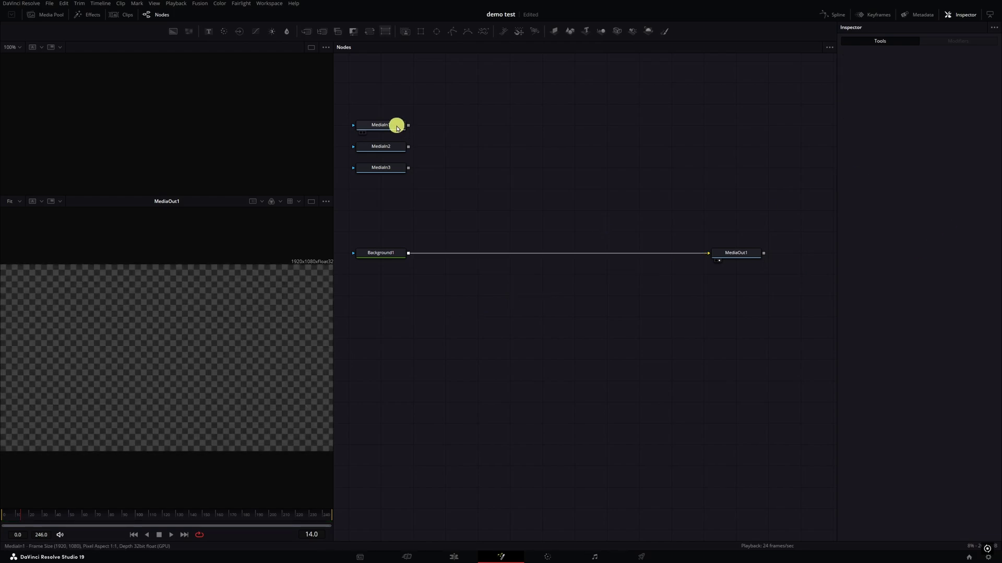
pyautogui.click(395, 126)
pyautogui.press('1')
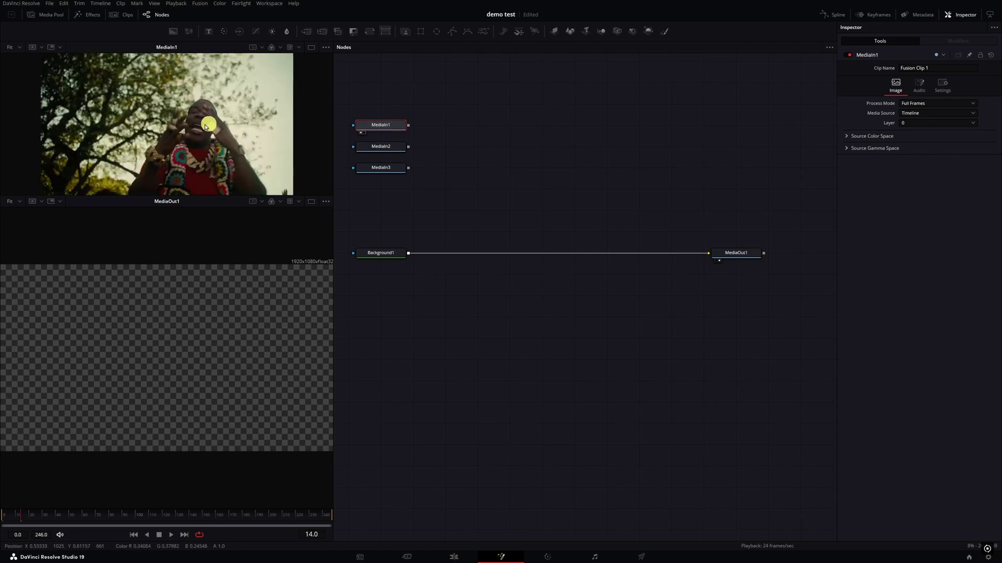
pyautogui.click(395, 149)
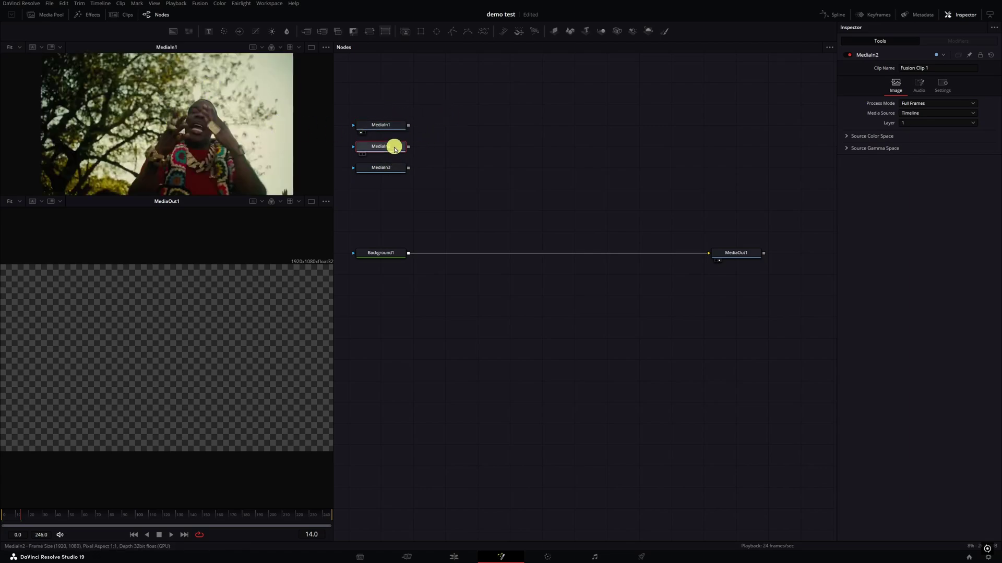
pyautogui.press('1')
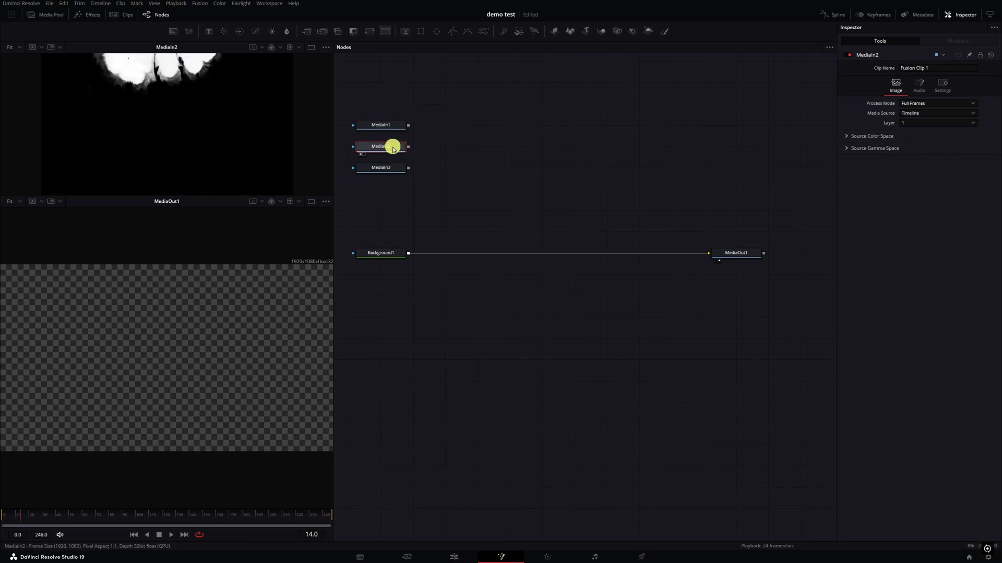
pyautogui.press('F2')
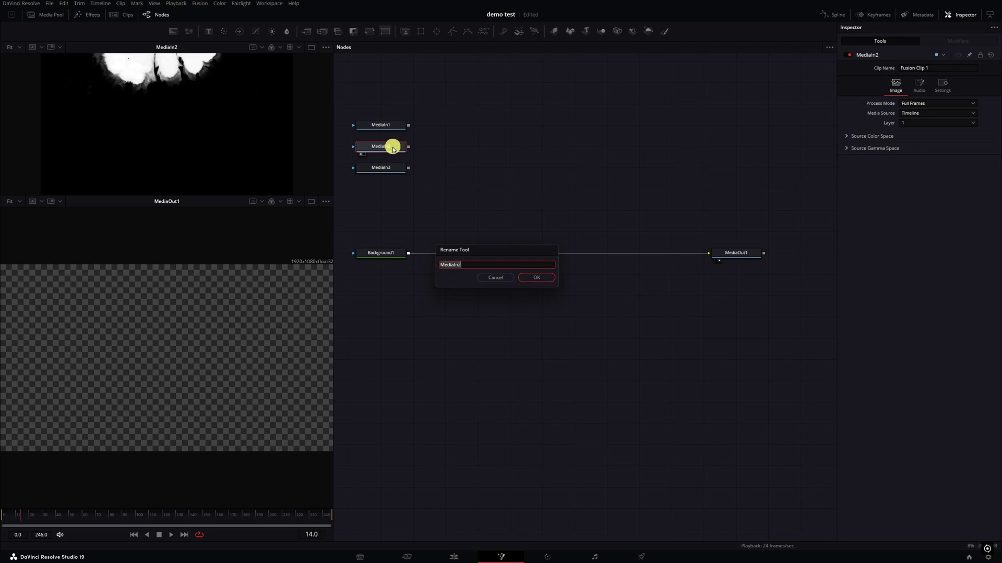
pyautogui.write('ink')
pyautogui.press('Return')
# - Insert Merge1 layering MediaIn1 over Background1, with ink and MediaIn3 arranged alongside
pyautogui.moveTo(391, 149); pyautogui.dragTo(519, 150)
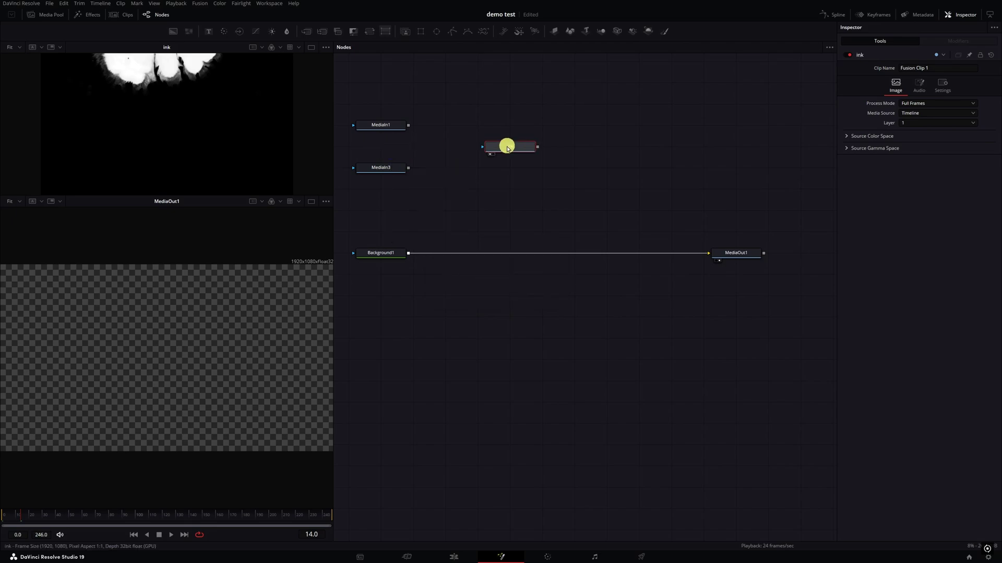
pyautogui.moveTo(392, 123)
pyautogui.mouseDown()
pyautogui.moveTo(424, 145)
pyautogui.moveTo(458, 194)
pyautogui.moveTo(559, 233)
pyautogui.moveTo(409, 256)
pyautogui.mouseUp()
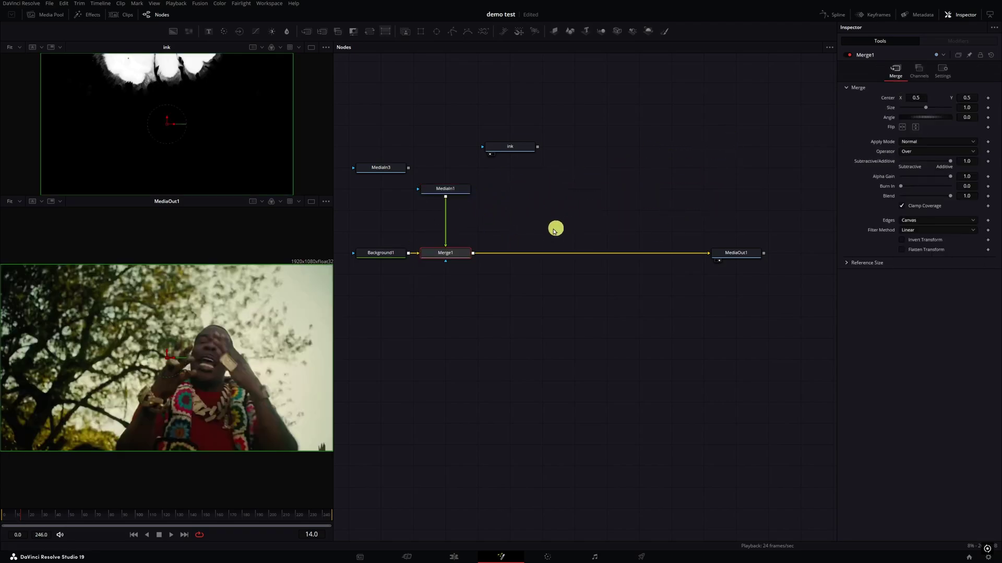
pyautogui.moveTo(451, 189); pyautogui.dragTo(454, 208)
pyautogui.moveTo(533, 147); pyautogui.dragTo(601, 196)
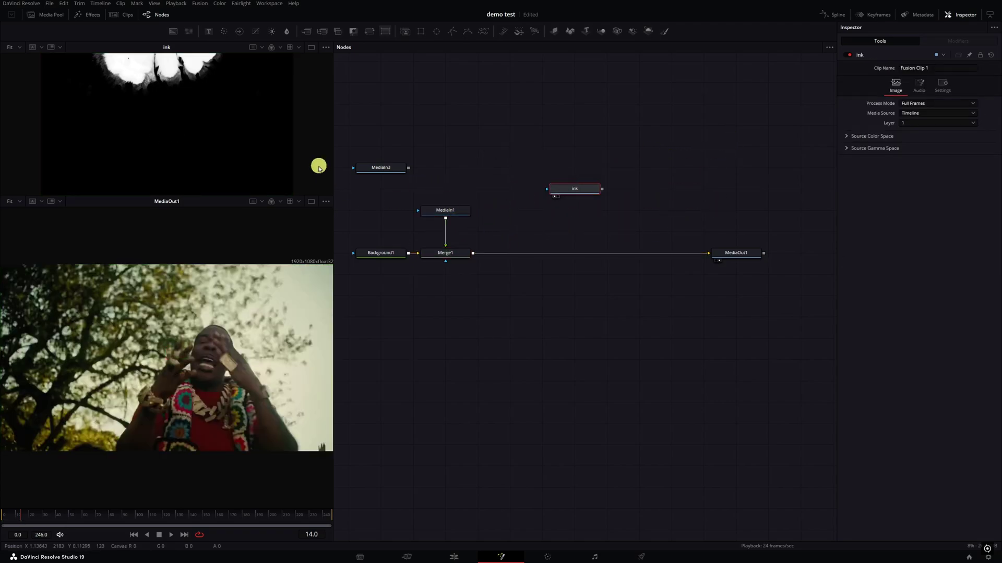
pyautogui.moveTo(397, 169)
pyautogui.mouseDown()
pyautogui.moveTo(461, 150)
pyautogui.moveTo(515, 199)
pyautogui.mouseUp()
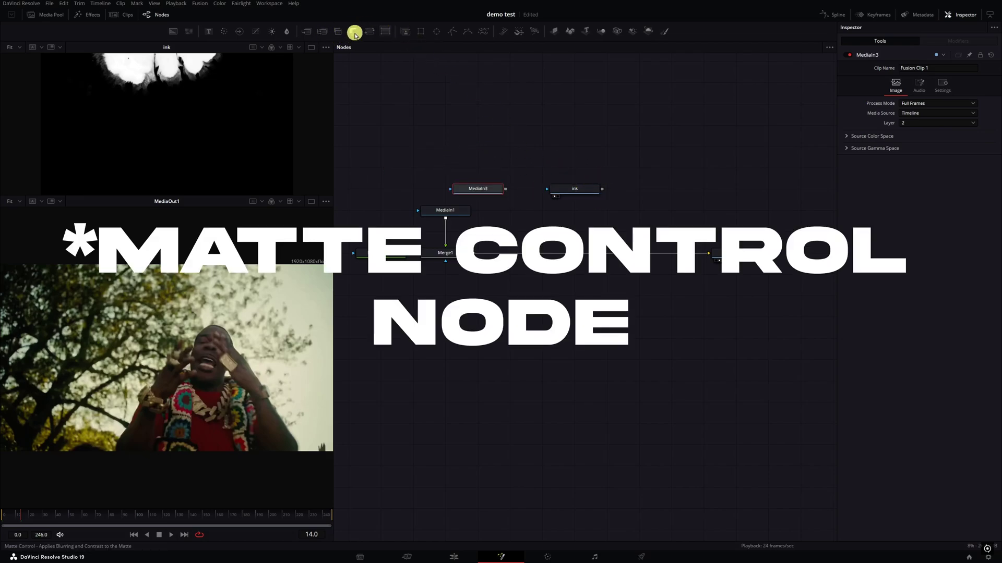
# - Add MatteControl1 with MediaIn3 as Background and ink as Foreground, and view its output
pyautogui.moveTo(353, 31); pyautogui.dragTo(540, 219)
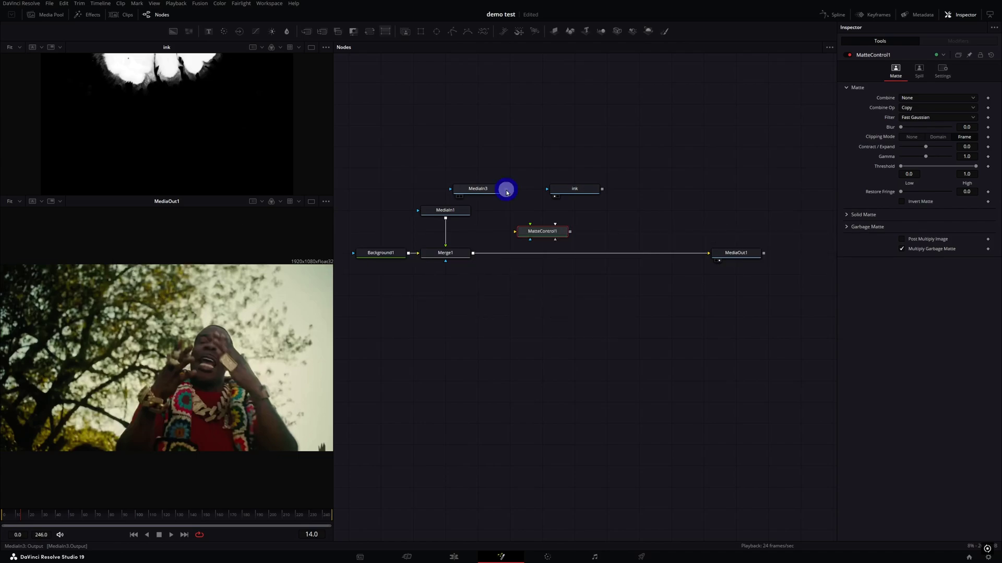
pyautogui.moveTo(505, 188); pyautogui.dragTo(557, 273)
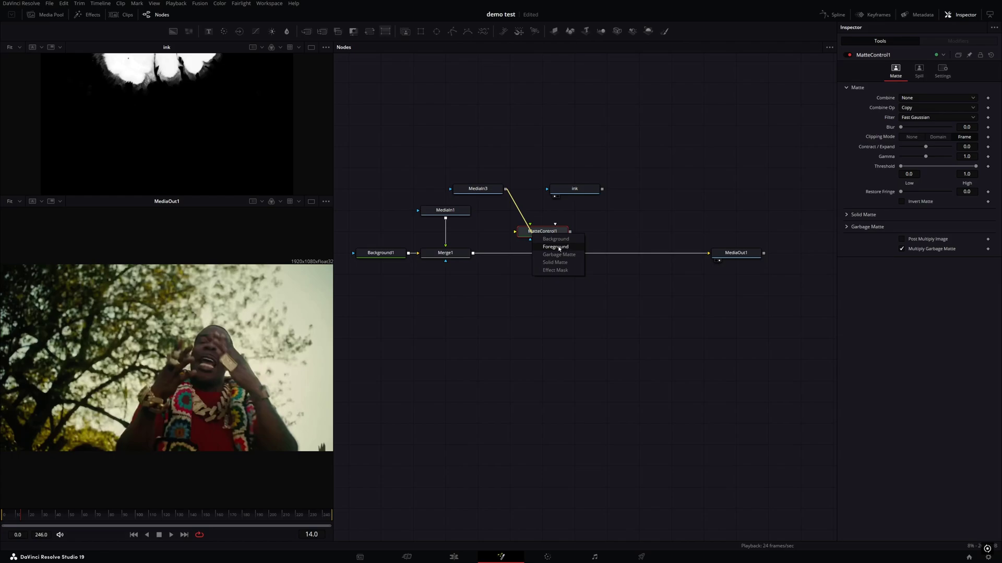
pyautogui.moveTo(559, 243); pyautogui.dragTo(557, 239)
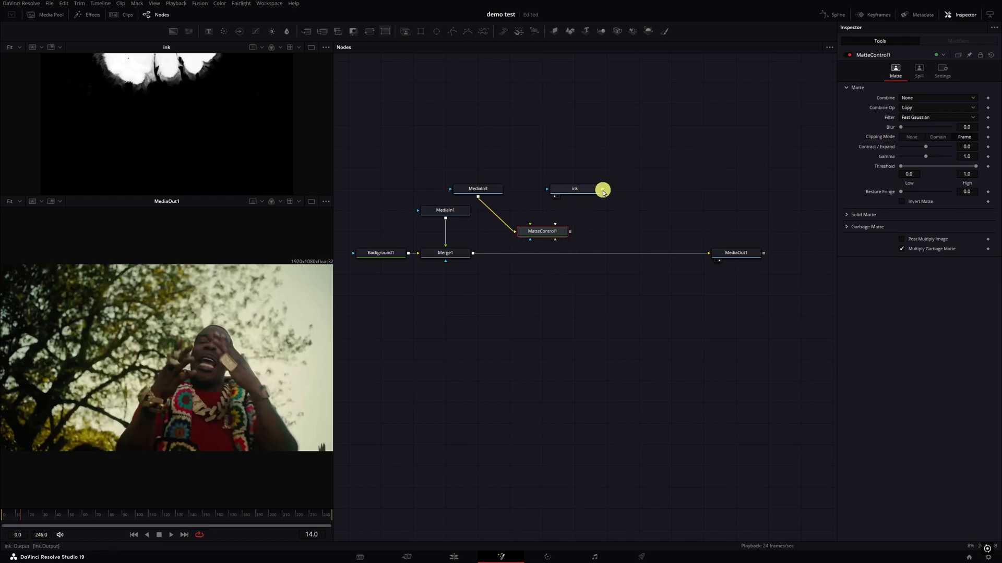
pyautogui.moveTo(602, 189)
pyautogui.mouseDown()
pyautogui.moveTo(679, 145)
pyautogui.moveTo(595, 224)
pyautogui.moveTo(542, 236)
pyautogui.moveTo(573, 245)
pyautogui.mouseUp()
pyautogui.click(541, 238)
pyautogui.press('1')
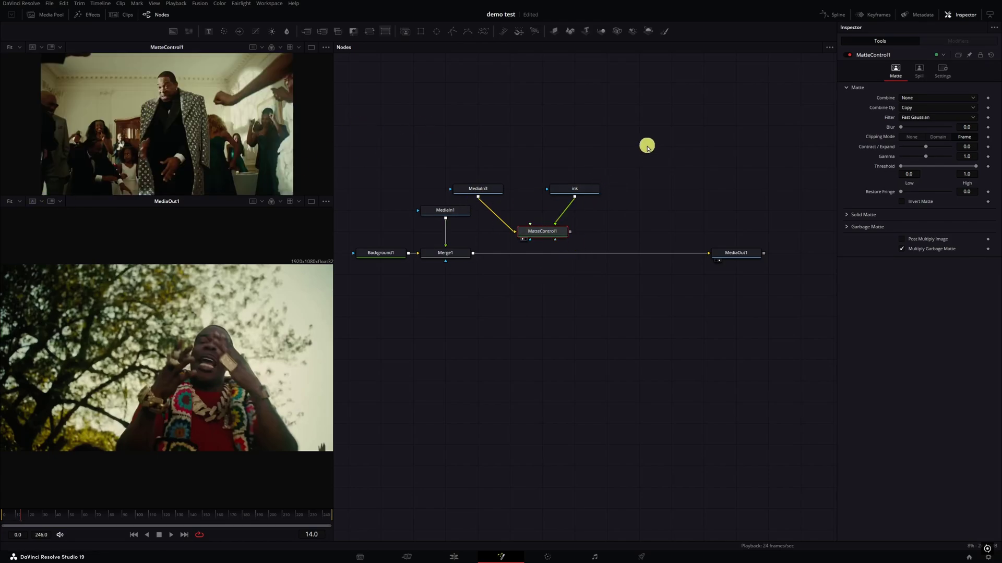
# - Add a Bitmap node and insert Bitmap1 between ink and MatteControl1
pyautogui.click(578, 189)
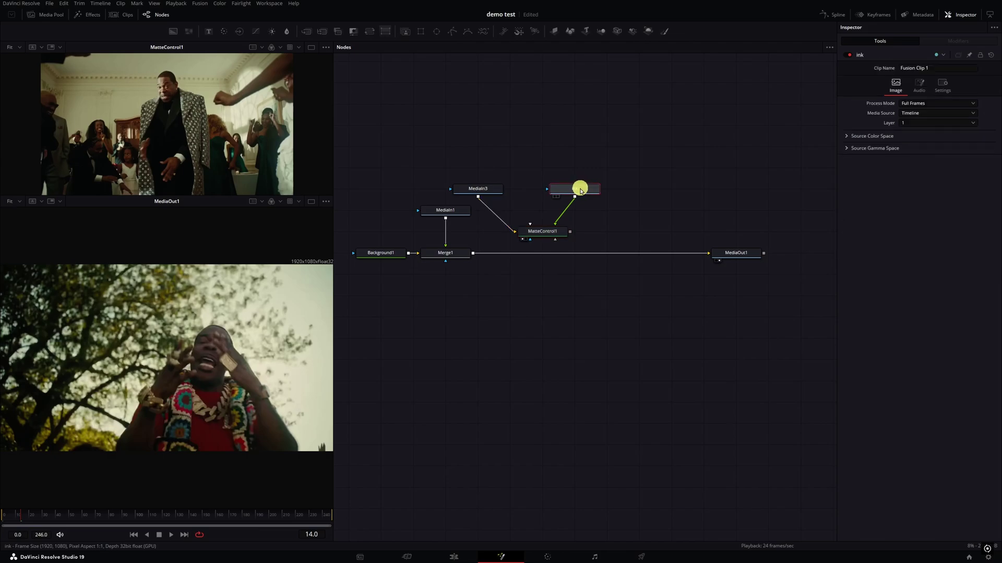
pyautogui.hotkey('shift', 'space')
pyautogui.write('lum')
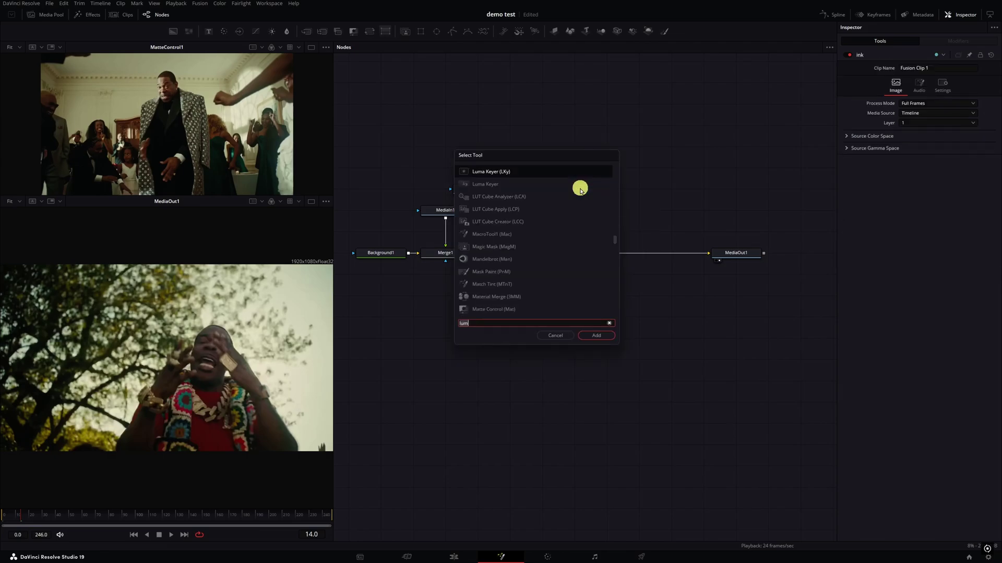
pyautogui.press('BackSpace')
pyautogui.press('BackSpace')
pyautogui.press('BackSpace')
pyautogui.write('bitmap')
pyautogui.press('Return')
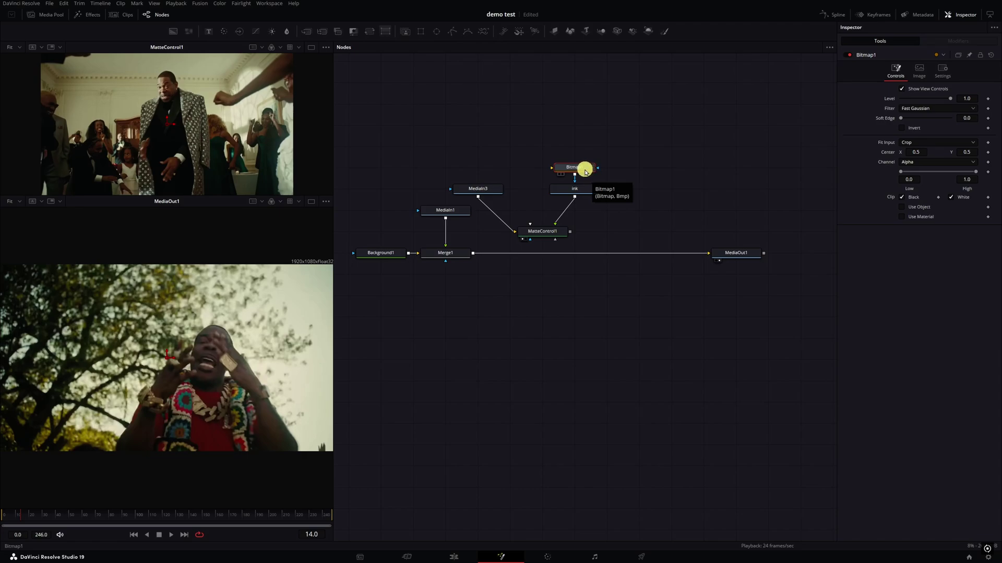
pyautogui.moveTo(585, 173); pyautogui.dragTo(685, 163)
pyautogui.moveTo(586, 198); pyautogui.dragTo(586, 177)
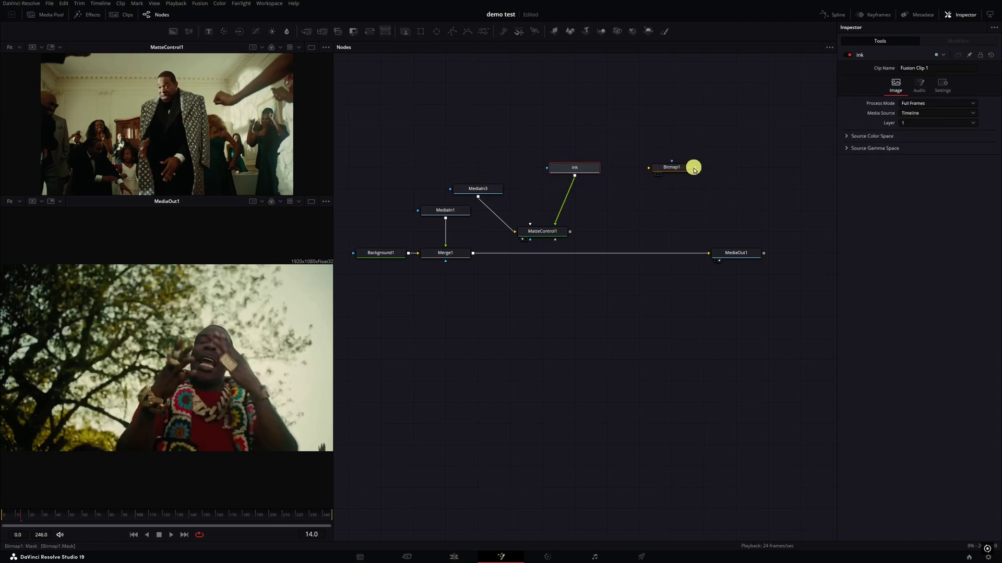
pyautogui.moveTo(680, 169)
pyautogui.mouseDown()
pyautogui.moveTo(577, 196)
pyautogui.moveTo(569, 190)
pyautogui.mouseUp()
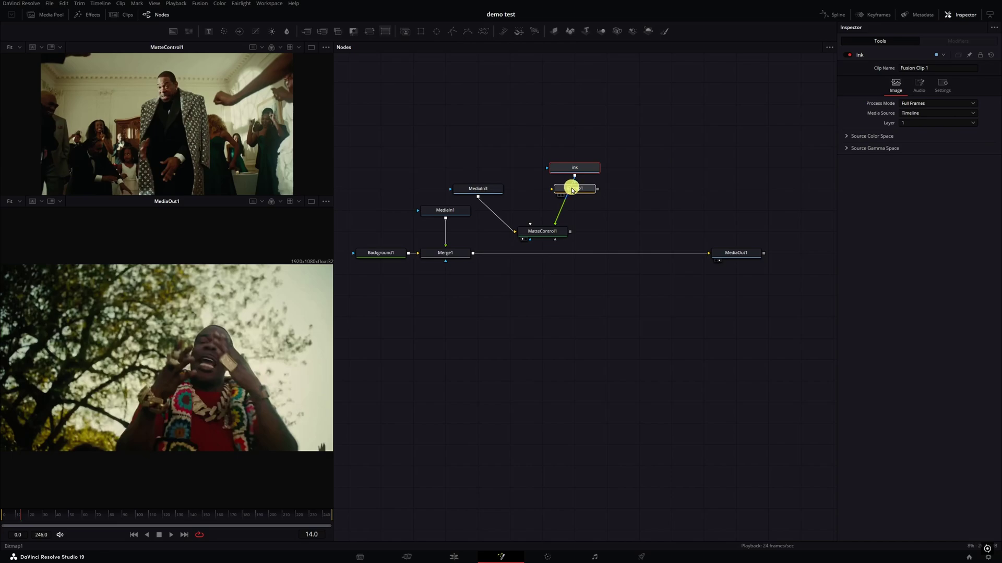
pyautogui.moveTo(572, 189); pyautogui.dragTo(571, 187)
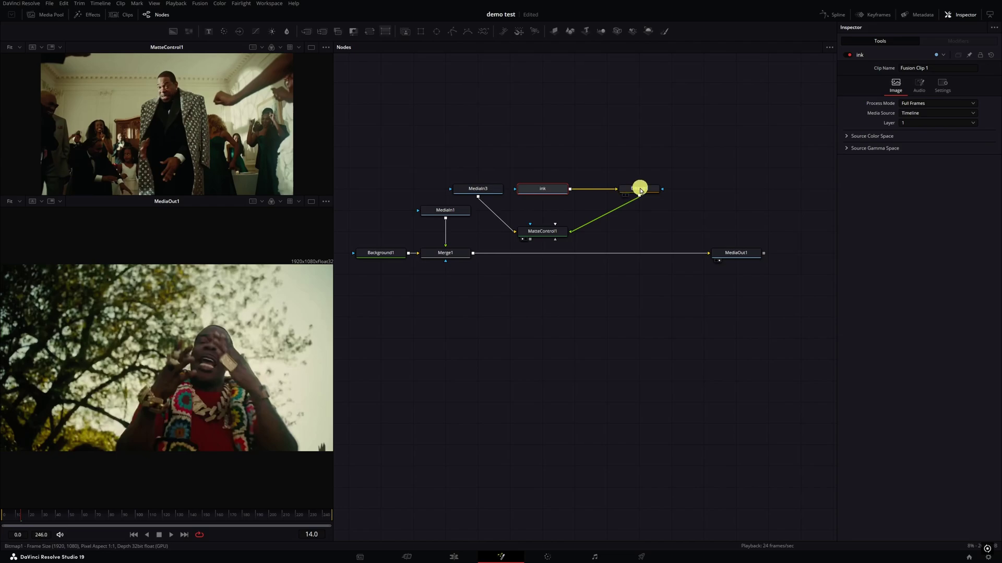
# - Layer MatteControl1 over the Merge1 result through a new Merge2 into MediaOut1
pyautogui.moveTo(542, 188); pyautogui.dragTo(575, 167)
pyautogui.click(543, 233)
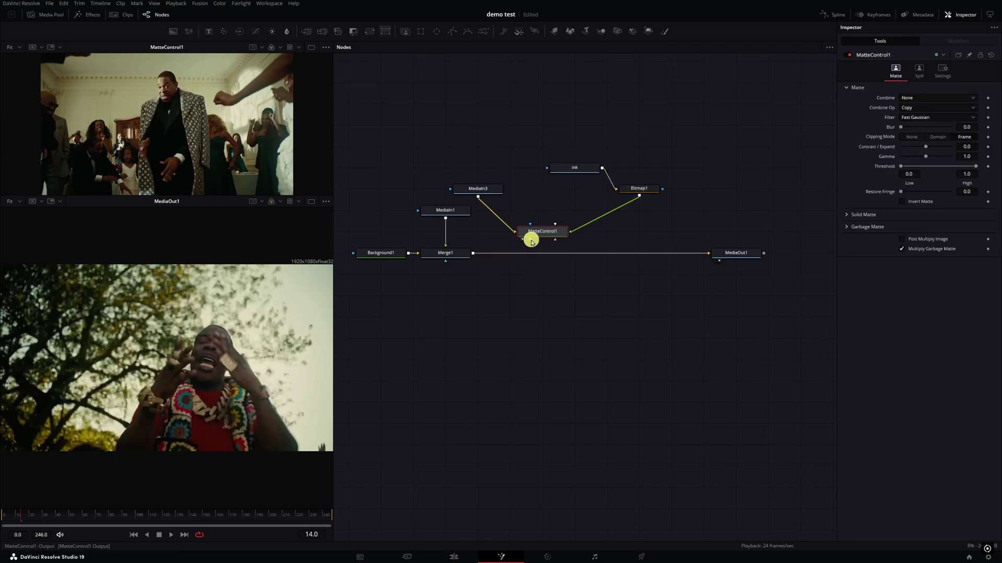
pyautogui.moveTo(529, 240); pyautogui.dragTo(471, 256)
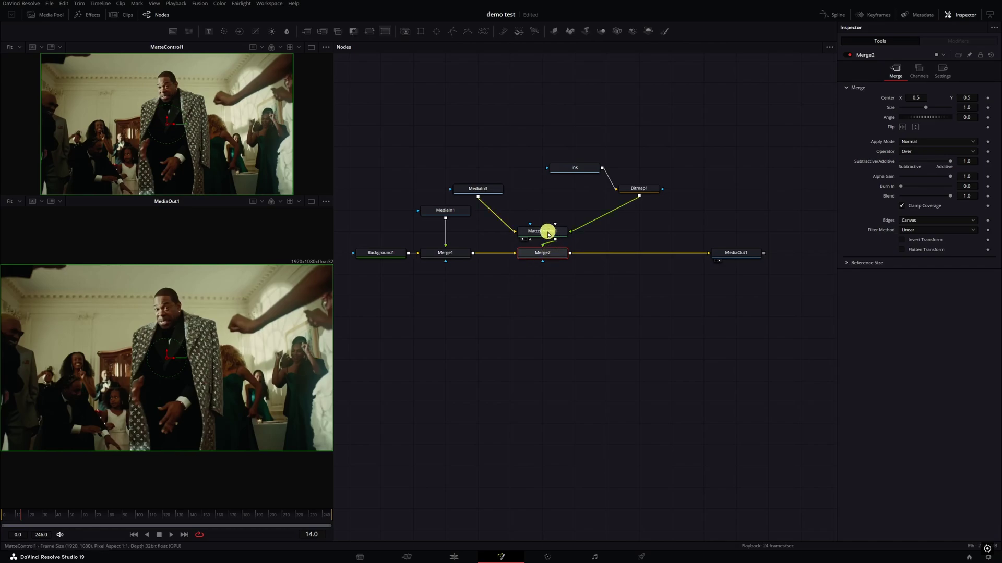
# - Set MatteControl1's Combine option to Combine Alpha
pyautogui.click(547, 233)
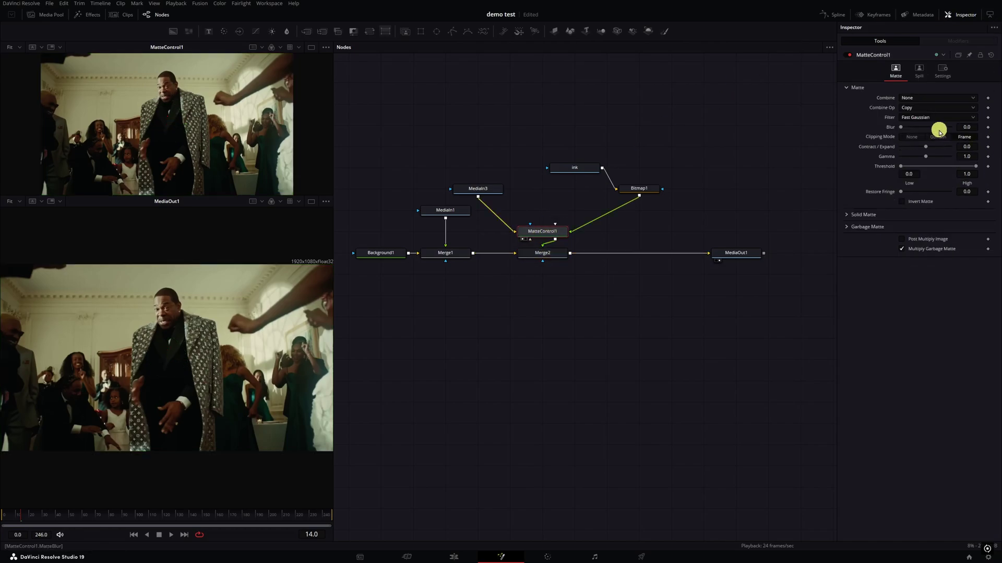
pyautogui.click(919, 98)
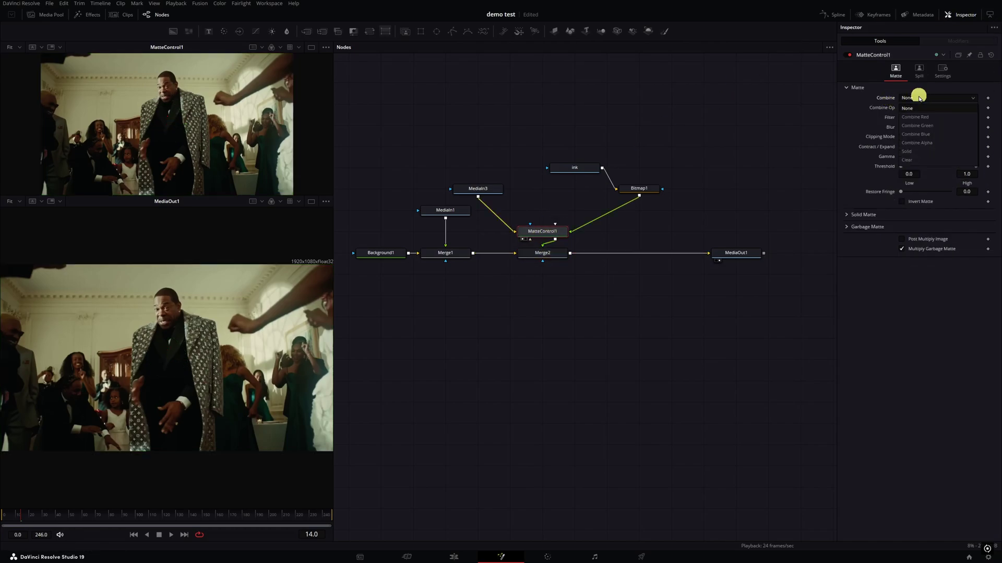
pyautogui.click(921, 144)
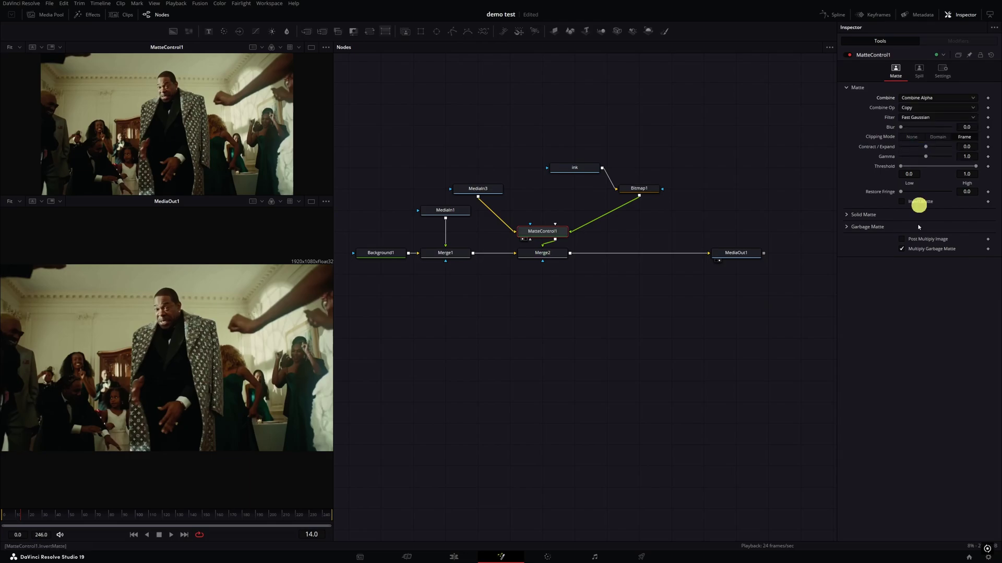
# - Set Bitmap1's Channel to Luminance while viewing its output
pyautogui.click(647, 192)
pyautogui.press('1')
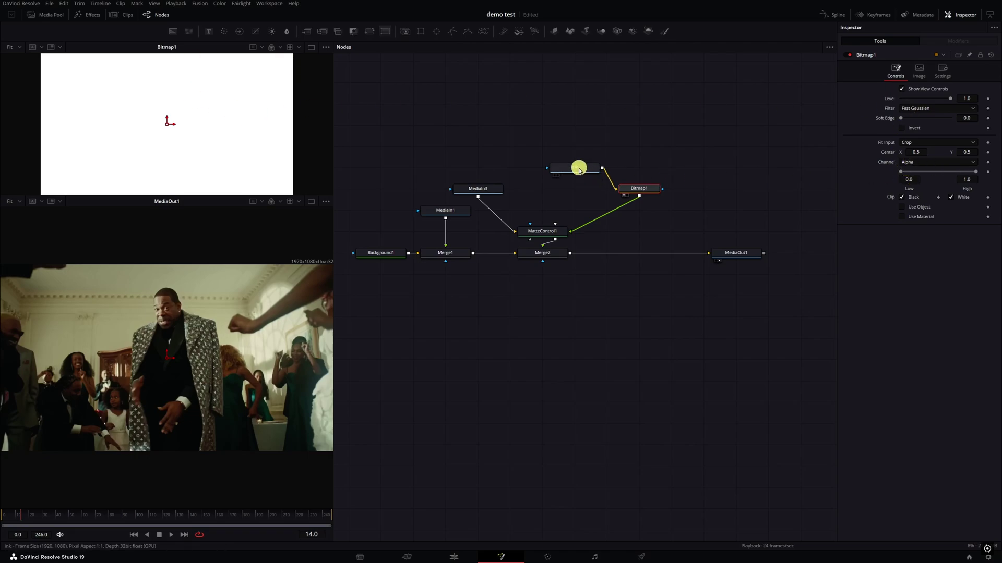
pyautogui.moveTo(579, 170)
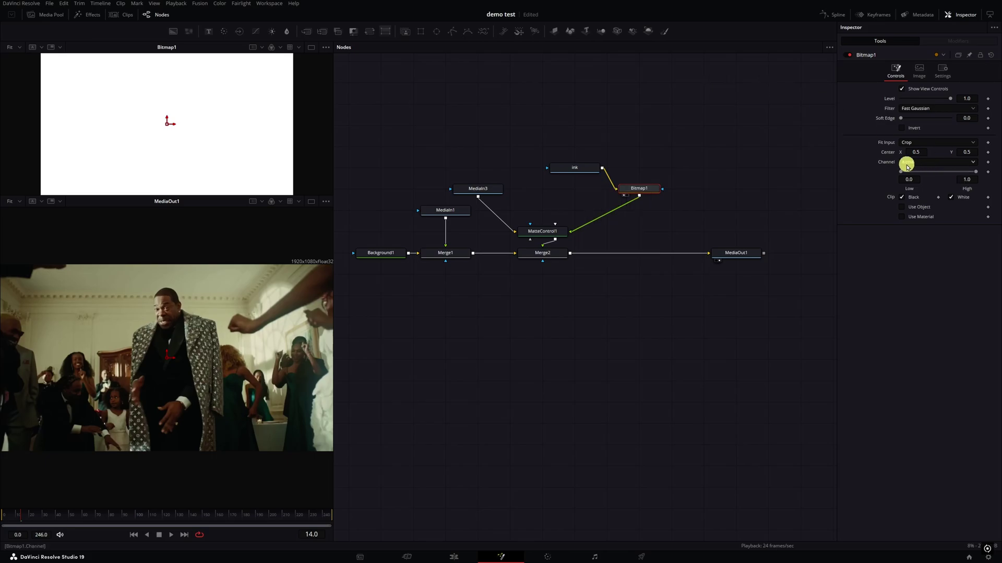
pyautogui.click(924, 163)
pyautogui.click(921, 213)
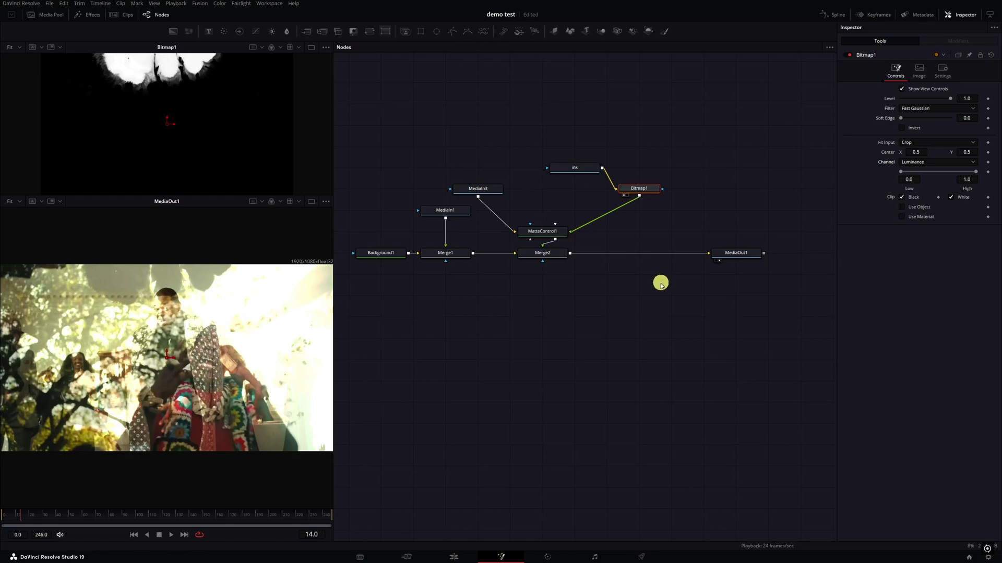
# - Enable Post Multiply Image on MatteControl1 and play back the transition
pyautogui.click(542, 237)
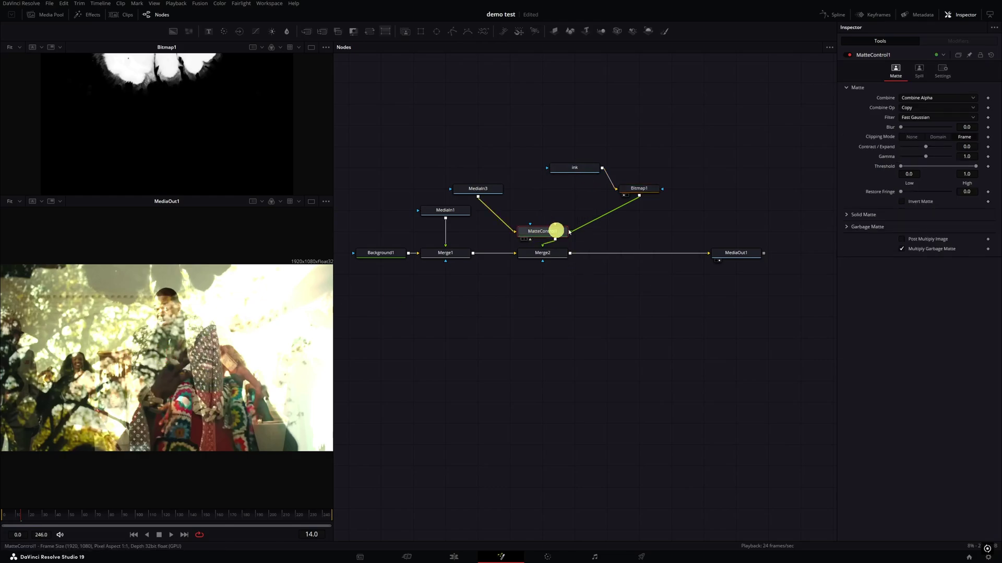
pyautogui.click(903, 240)
pyautogui.moveTo(22, 516)
pyautogui.mouseDown()
pyautogui.moveTo(181, 517)
pyautogui.moveTo(39, 515)
pyautogui.mouseUp()
pyautogui.press('space')
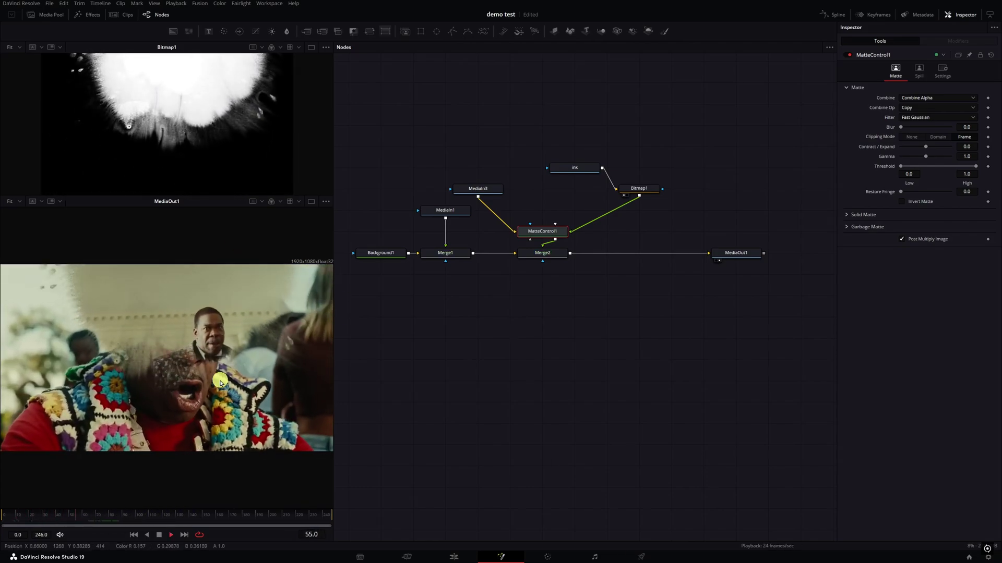
# - Insert a TimeSpeed node after ink, raise its Speed to 1.68, and return to the Edit page
pyautogui.press('space')
pyautogui.click(573, 169)
pyautogui.moveTo(574, 170); pyautogui.dragTo(524, 169)
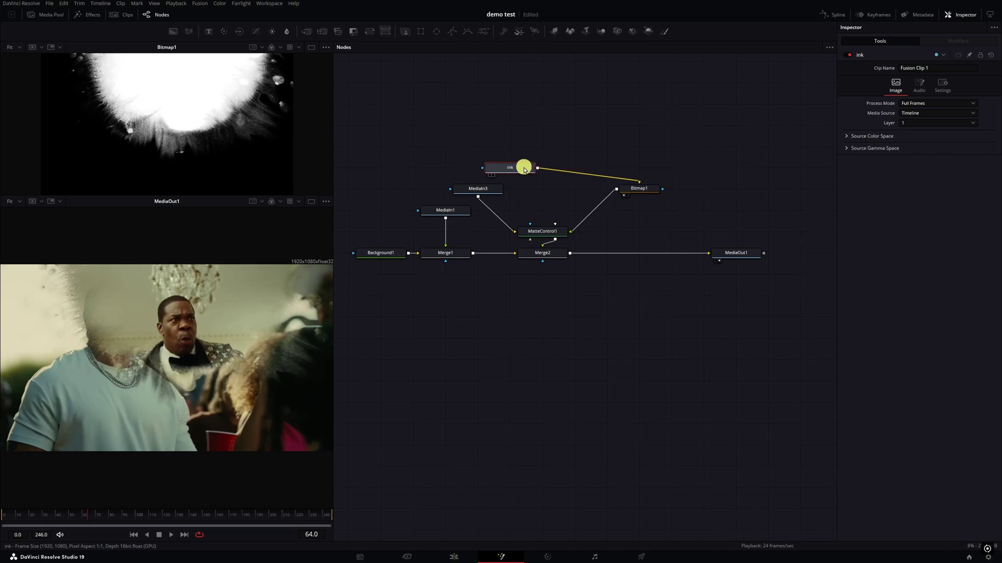
pyautogui.hotkey('shift', 'space')
pyautogui.write('bit')
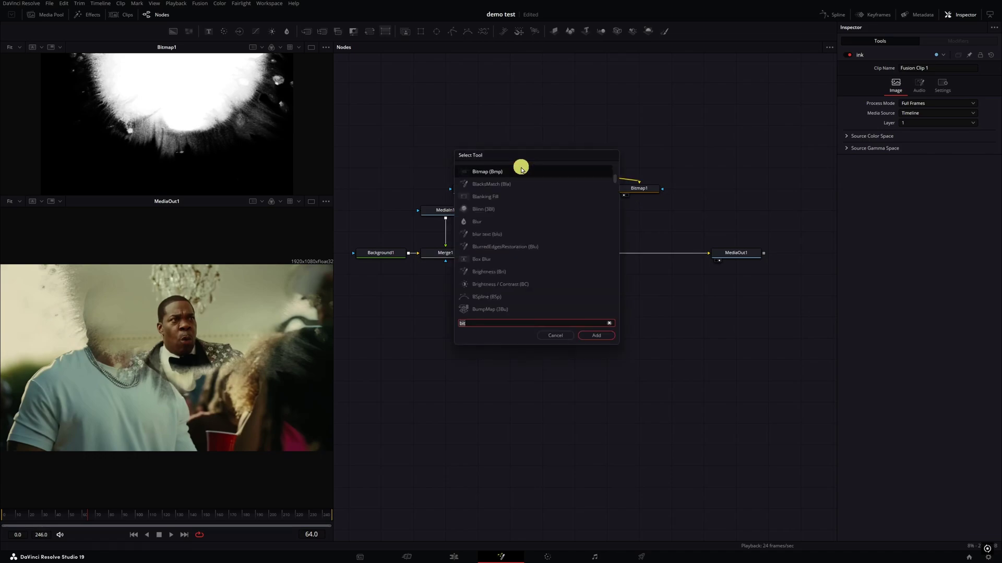
pyautogui.write('time')
pyautogui.press('Return')
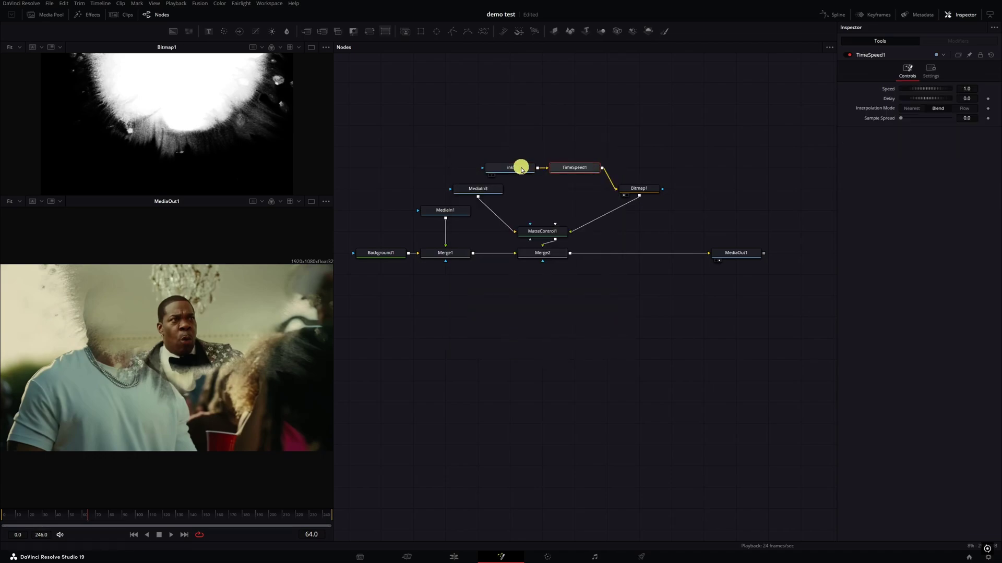
pyautogui.click(967, 88)
pyautogui.write('1.25')
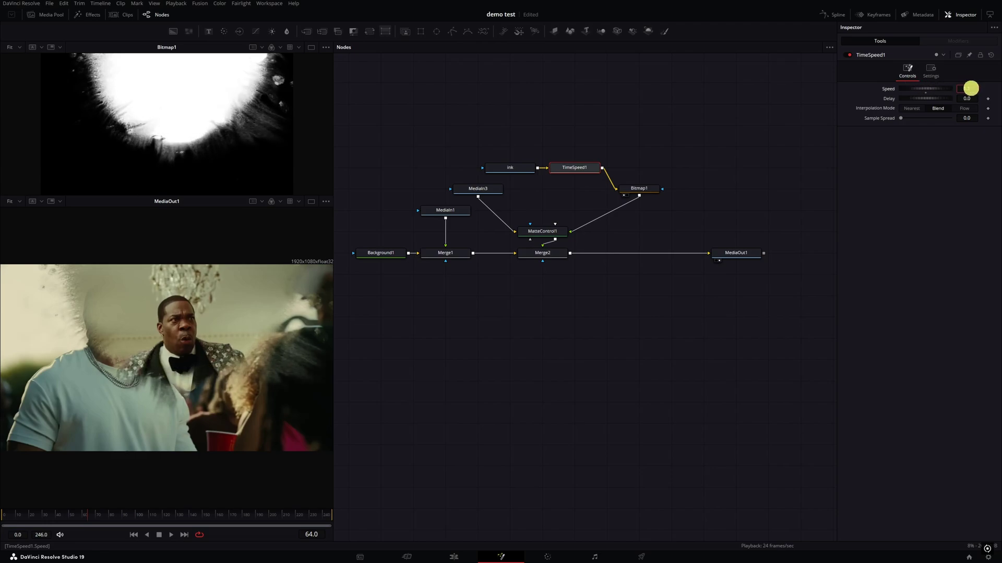
pyautogui.moveTo(976, 89); pyautogui.dragTo(510, 89)
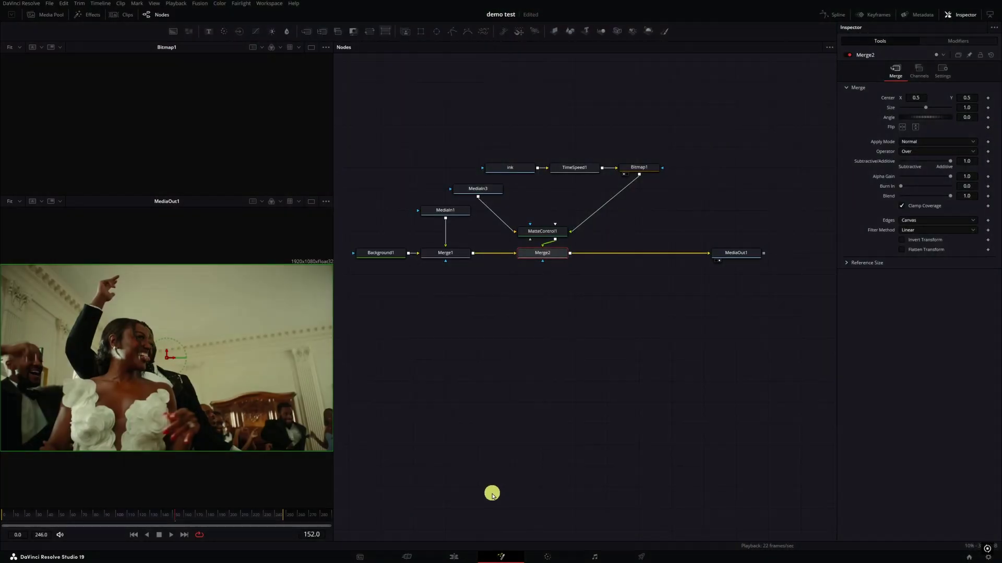
pyautogui.click(453, 557)
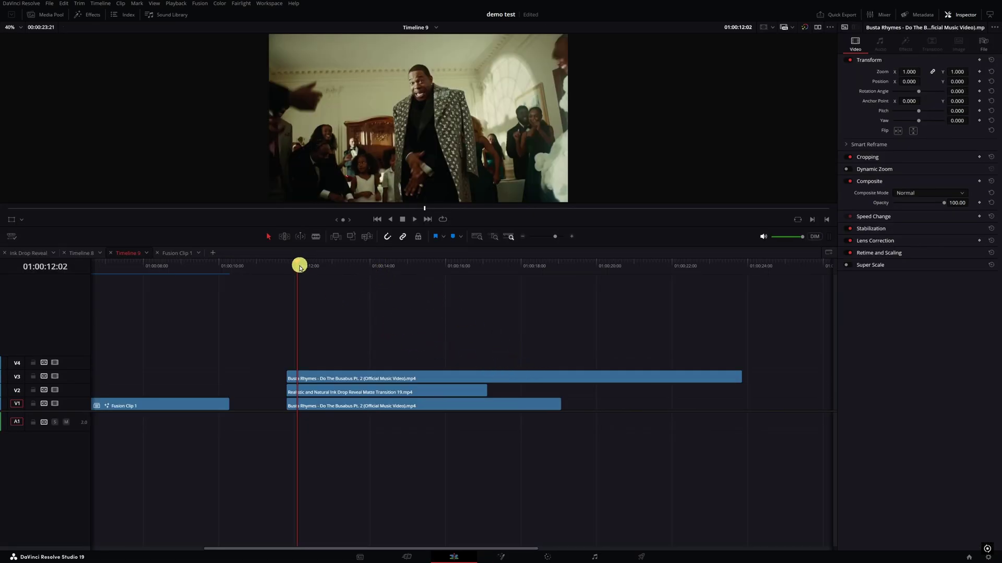
# - Extend the end of the V3 music-video clip, checking it at 01:00:20:02
pyautogui.moveTo(299, 264); pyautogui.dragTo(365, 278)
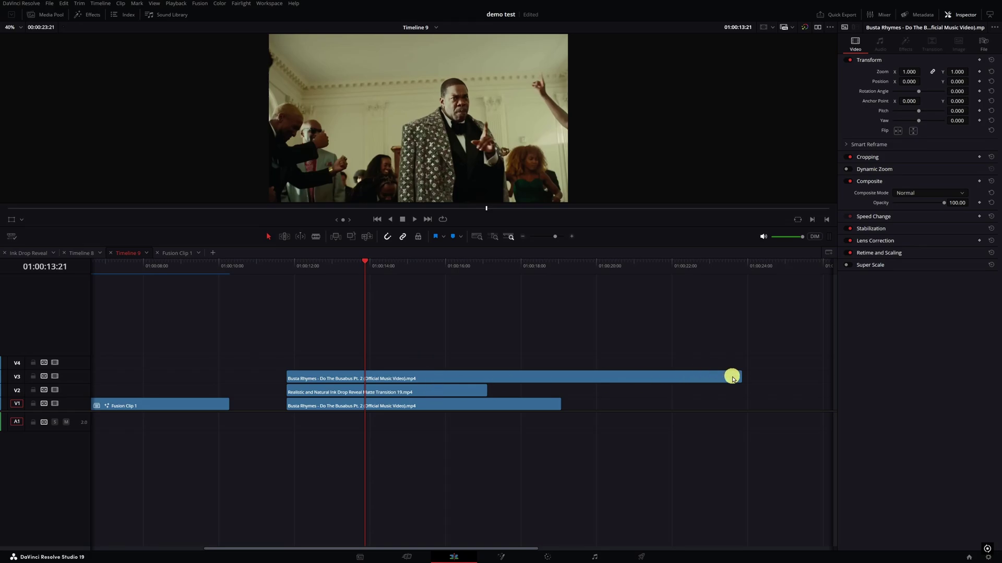
pyautogui.moveTo(741, 377); pyautogui.dragTo(782, 377)
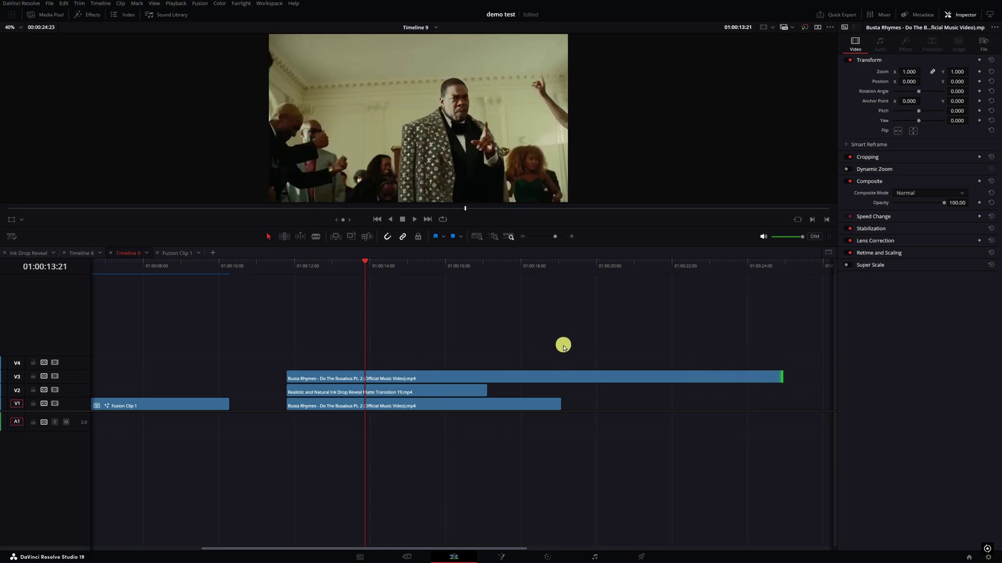
pyautogui.click(599, 266)
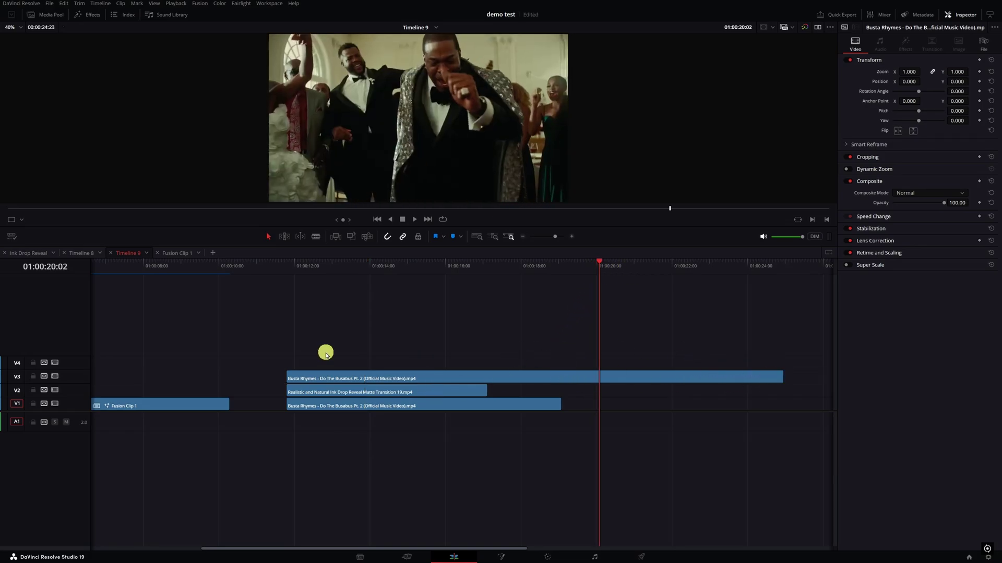
# - Set the V3 clip's composite mode to Foreground and play the overlap
pyautogui.click(344, 376)
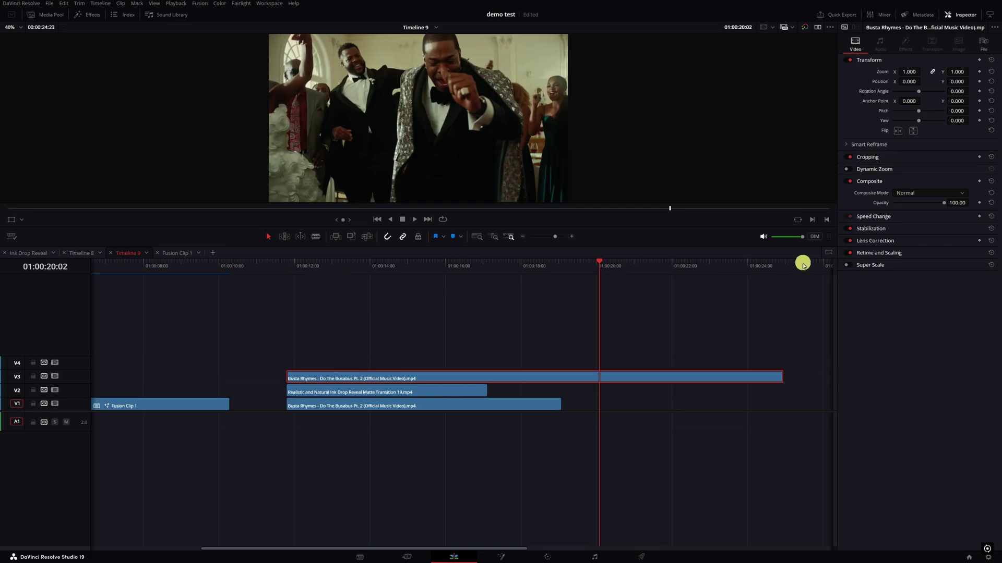
pyautogui.click(925, 193)
pyautogui.scroll(-3, 922, 238)
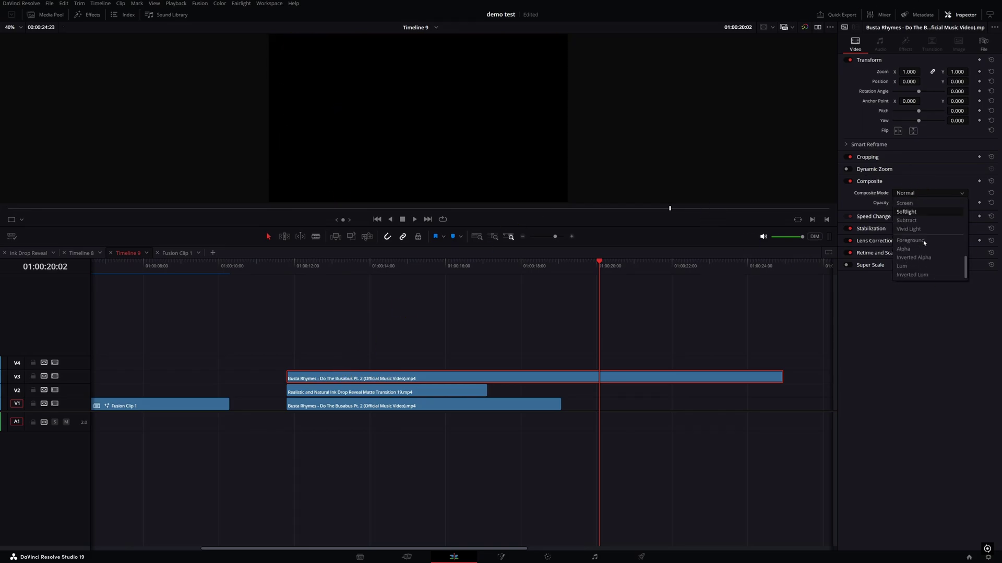
pyautogui.click(921, 240)
pyautogui.click(392, 407)
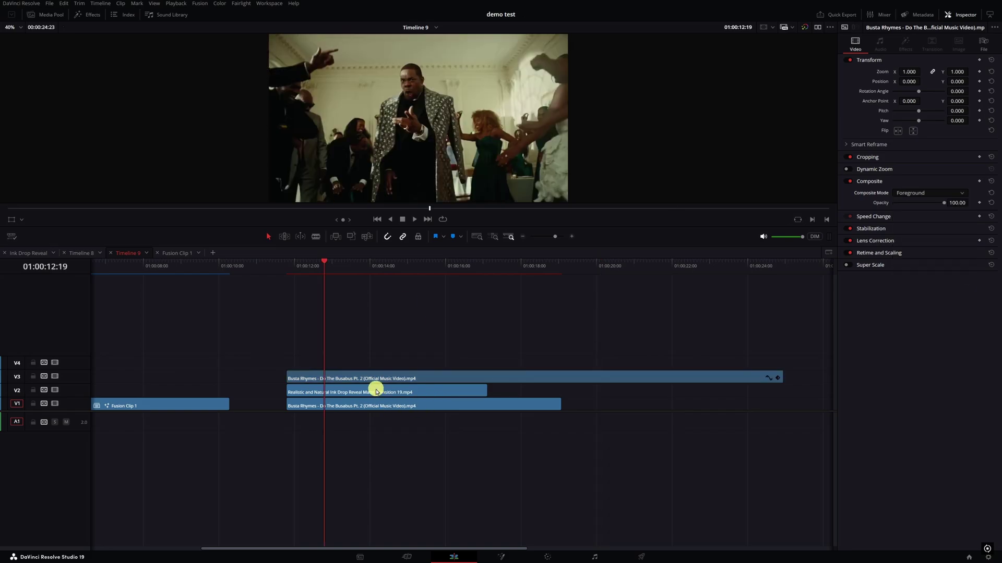
pyautogui.click(378, 377)
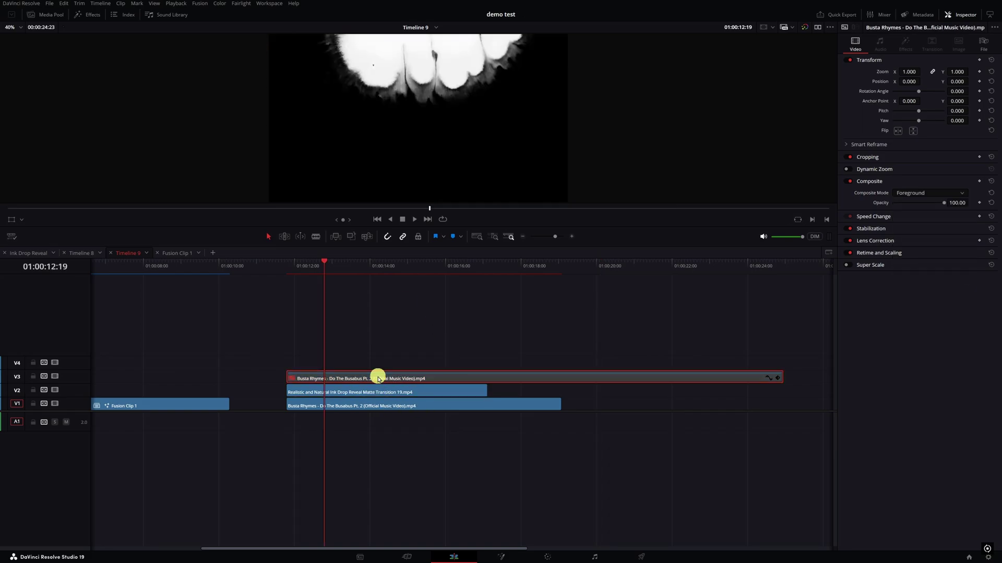
pyautogui.press('space')
# - Set the V2 ink-drop clip's composite mode to Lum
pyautogui.click(339, 393)
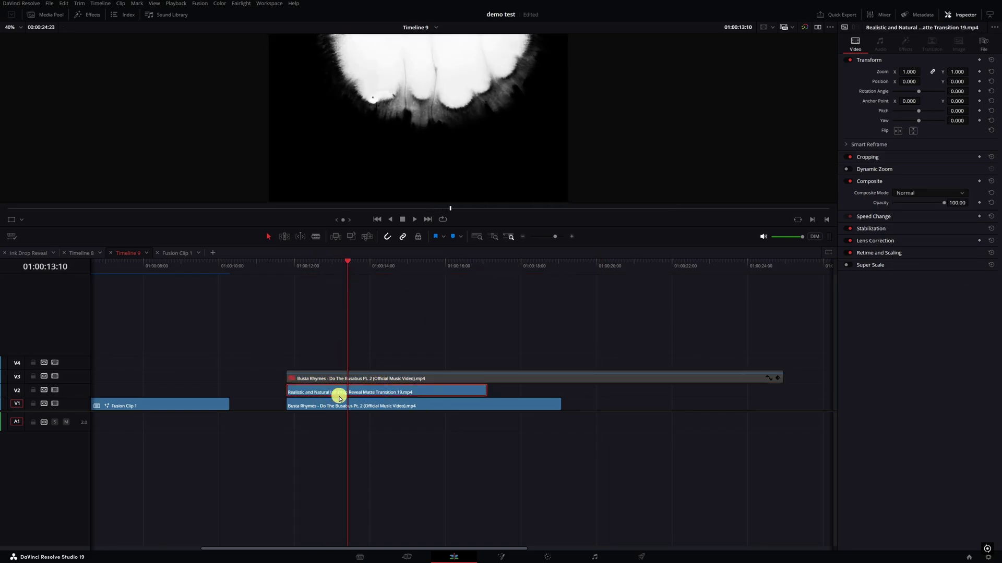
pyautogui.click(957, 194)
pyautogui.scroll(-5, 934, 219)
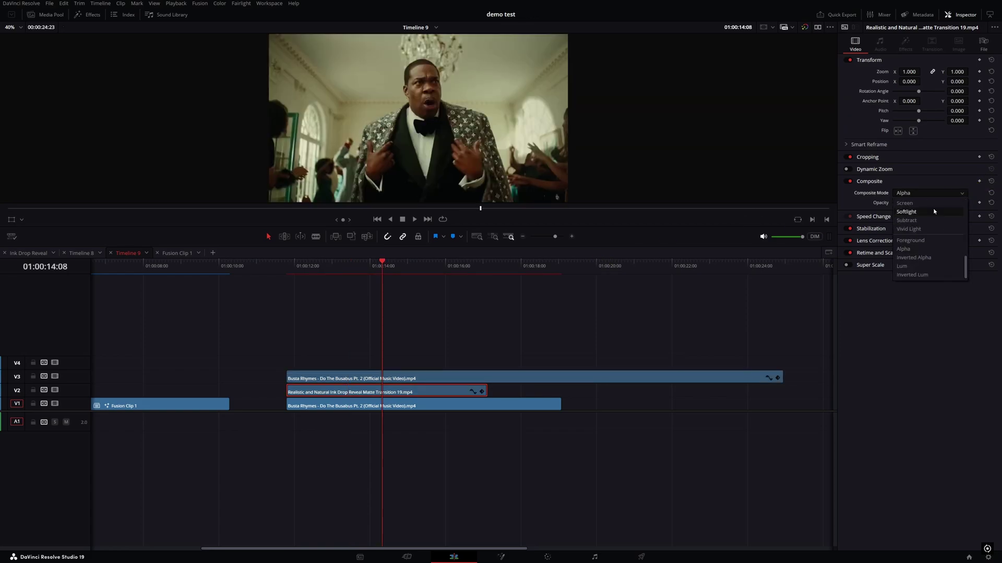
pyautogui.click(929, 271)
# - Move the three clips later, extend V1's start earlier, and play the transition
pyautogui.press('Up')
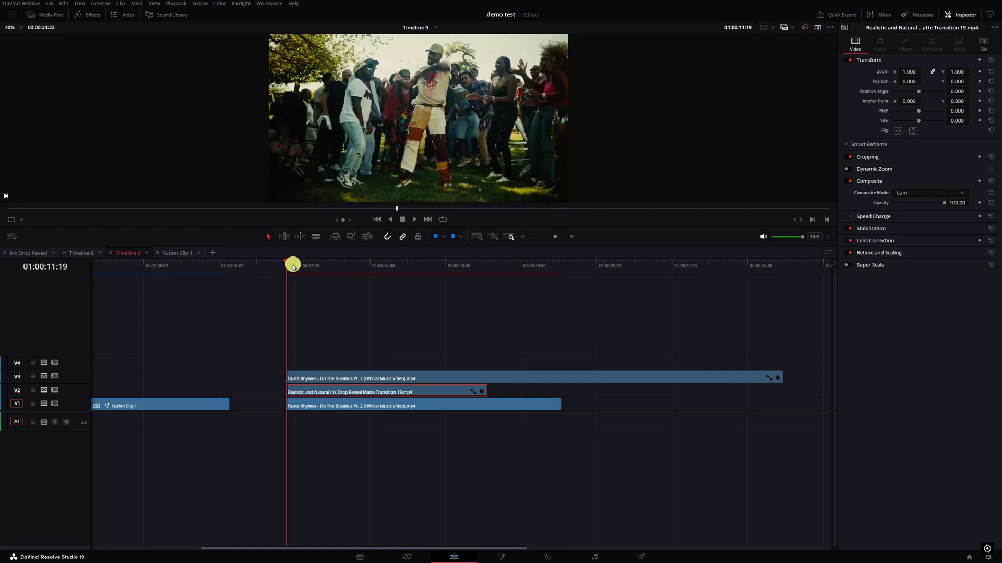
pyautogui.moveTo(287, 407); pyautogui.dragTo(240, 407)
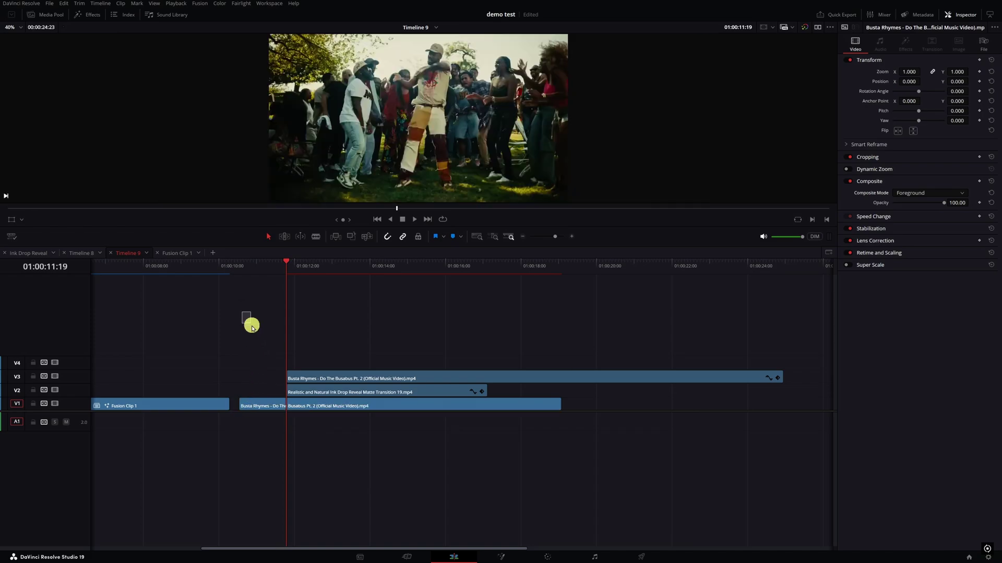
pyautogui.moveTo(241, 309); pyautogui.dragTo(431, 430)
pyautogui.moveTo(378, 381); pyautogui.dragTo(495, 380)
pyautogui.click(352, 405)
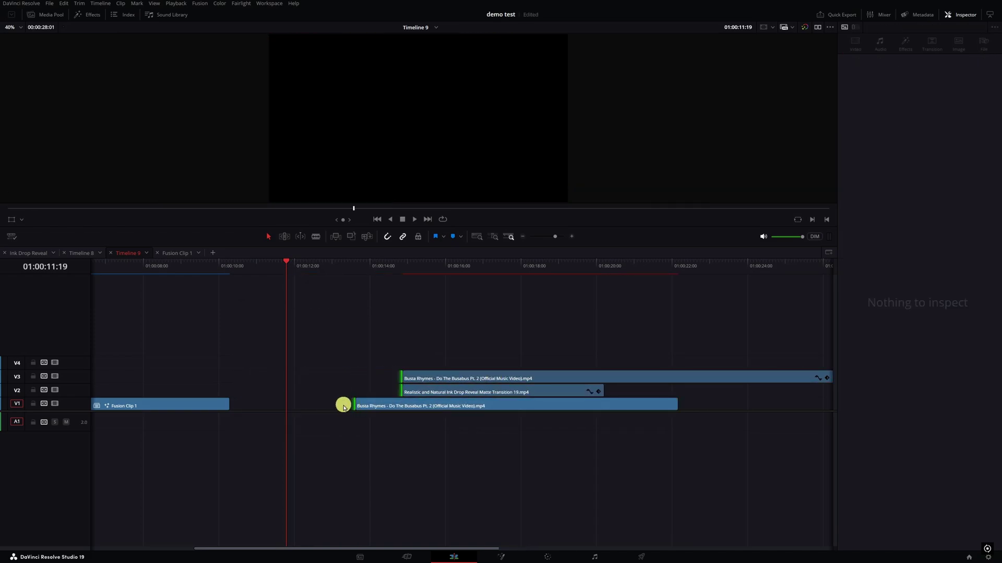
pyautogui.moveTo(353, 406); pyautogui.dragTo(337, 405)
pyautogui.click(340, 270)
pyautogui.press('space')
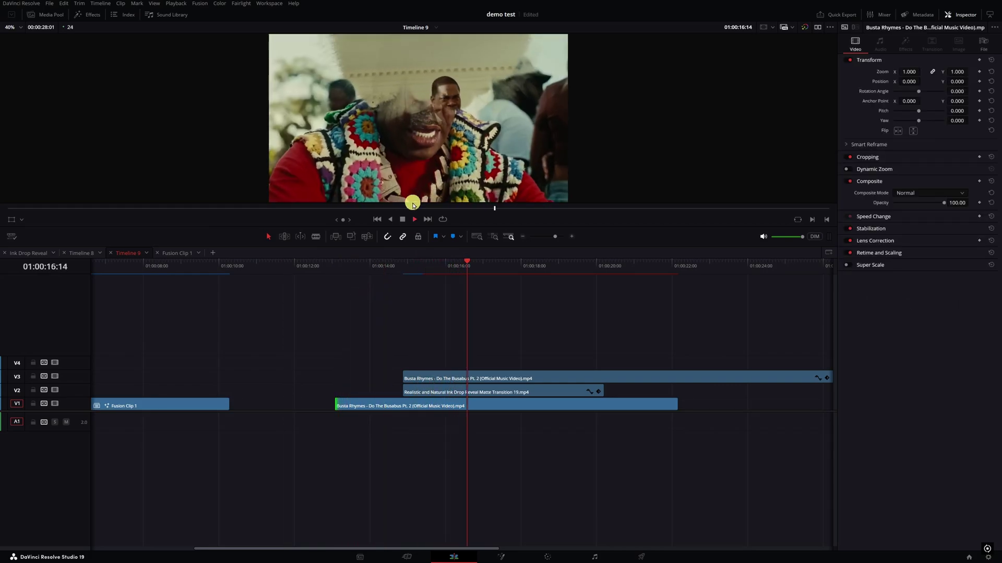
pyautogui.press('space')
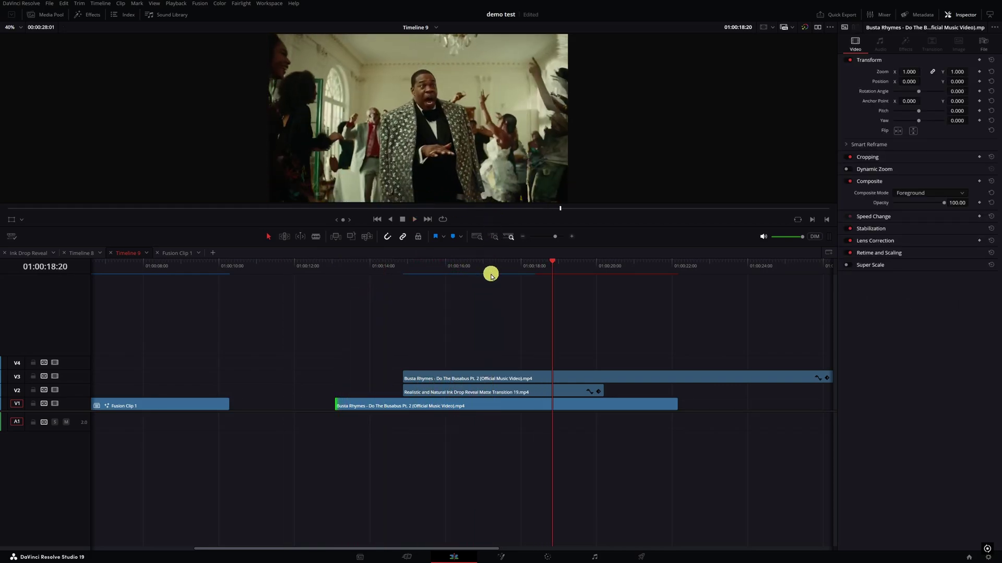
# - Retime the V2 ink-drop clip to 180% speed and play it back
pyautogui.click(471, 395)
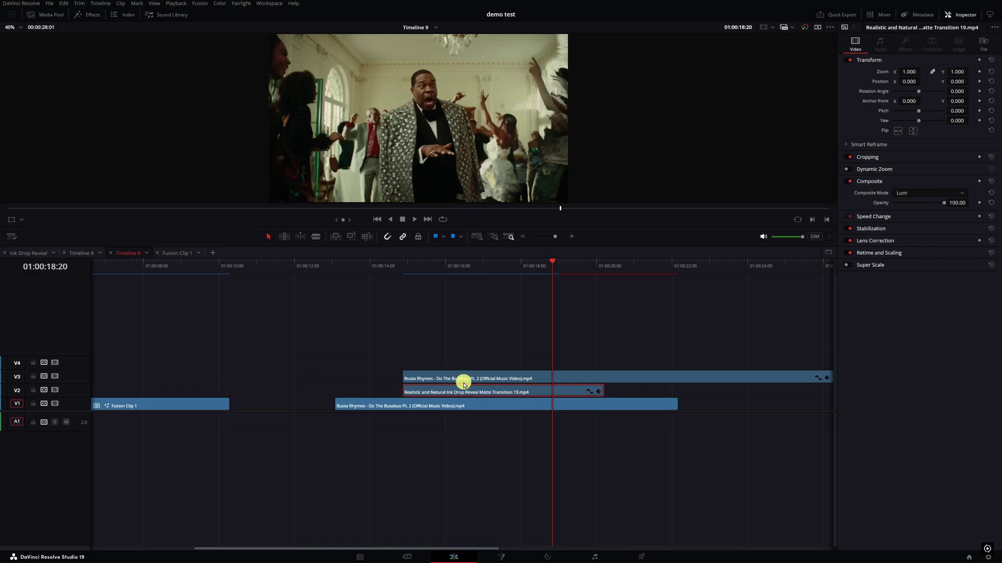
pyautogui.hotkey('ctrl', 'r')
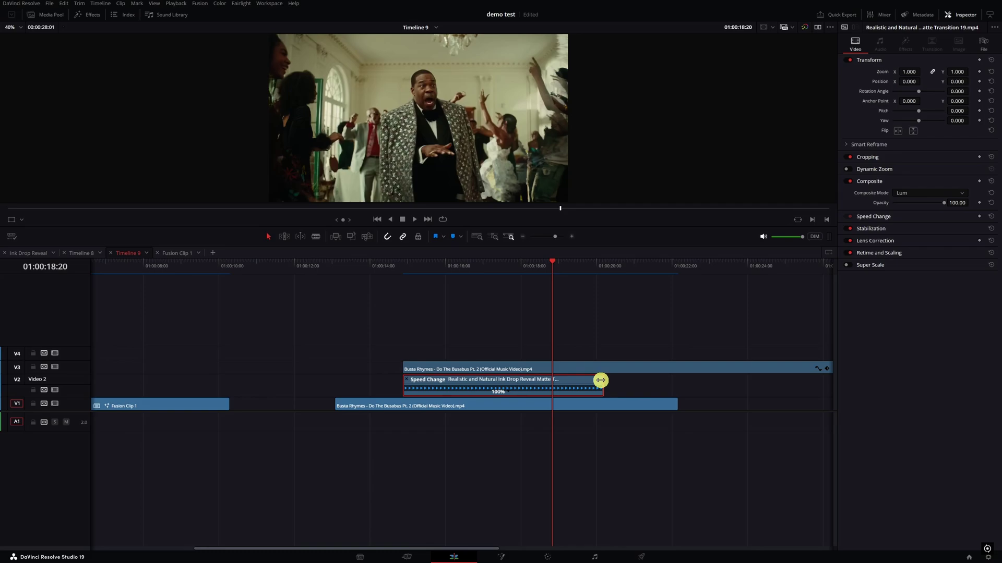
pyautogui.moveTo(601, 380); pyautogui.dragTo(459, 381)
pyautogui.click(387, 270)
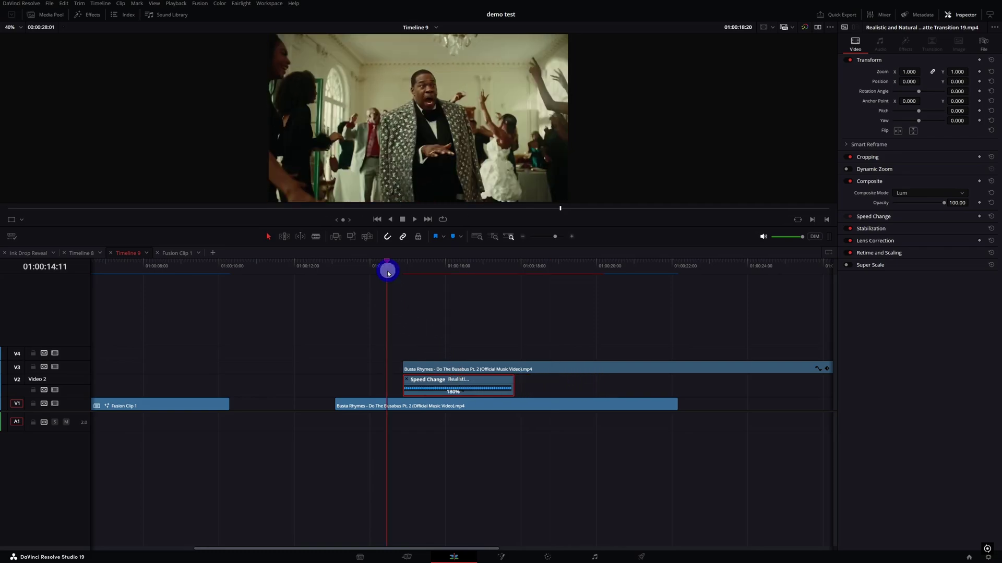
pyautogui.click(447, 269)
pyautogui.press('space')
# - Scrub through the faster ink-drop reveal, then add a Fusion Composition to V1
pyautogui.click(419, 312)
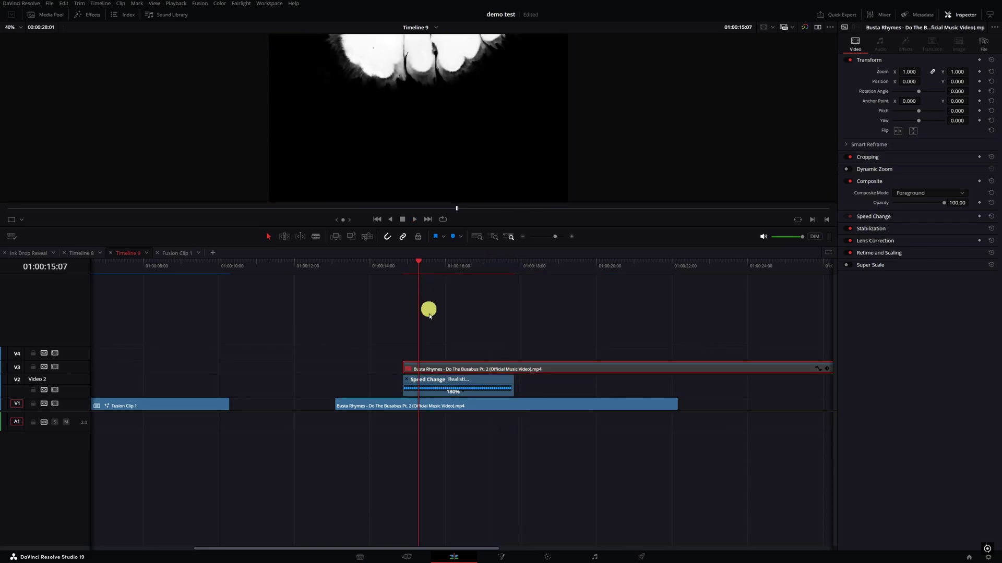
pyautogui.click(439, 384)
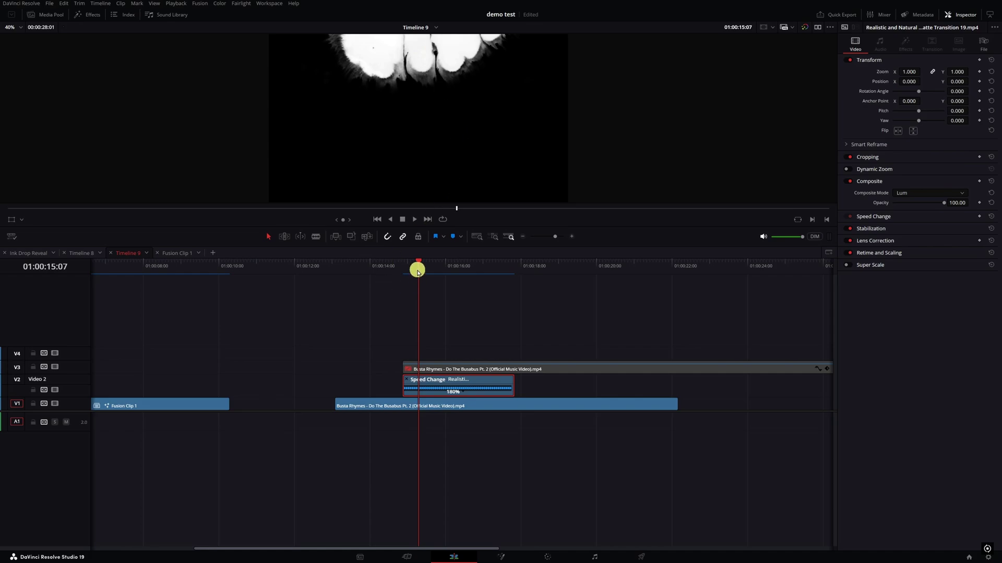
pyautogui.moveTo(418, 271); pyautogui.dragTo(483, 267)
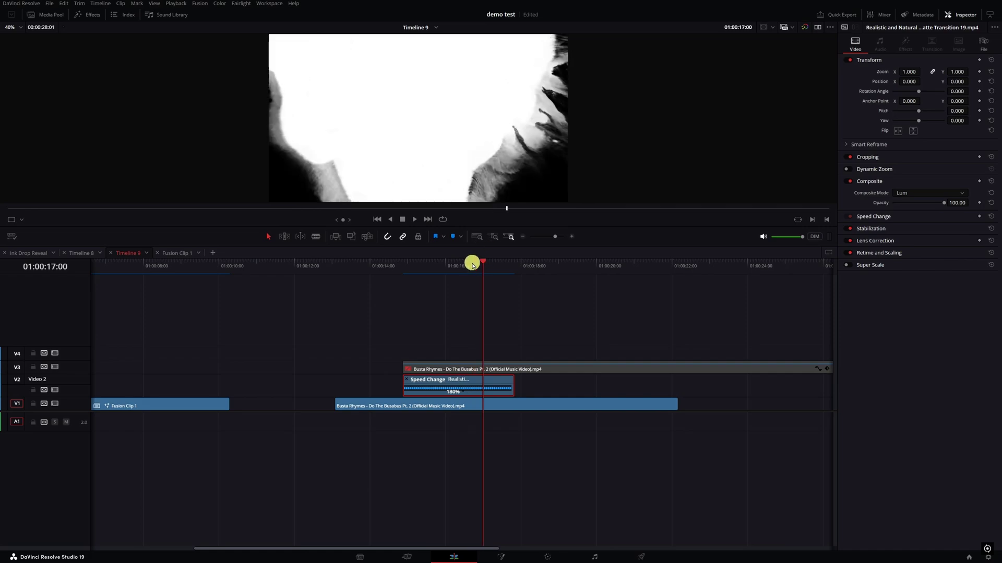
pyautogui.moveTo(467, 268); pyautogui.dragTo(430, 273)
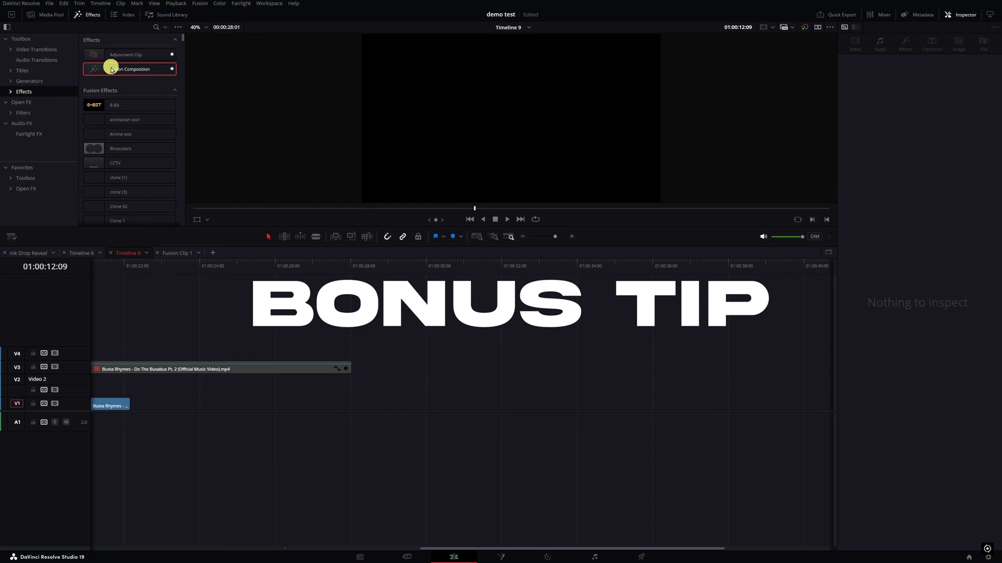
pyautogui.moveTo(107, 67); pyautogui.dragTo(359, 405)
# - Build the Fusion Composition from two Background nodes, merging the second over the first
pyautogui.click(404, 303)
pyautogui.click(502, 558)
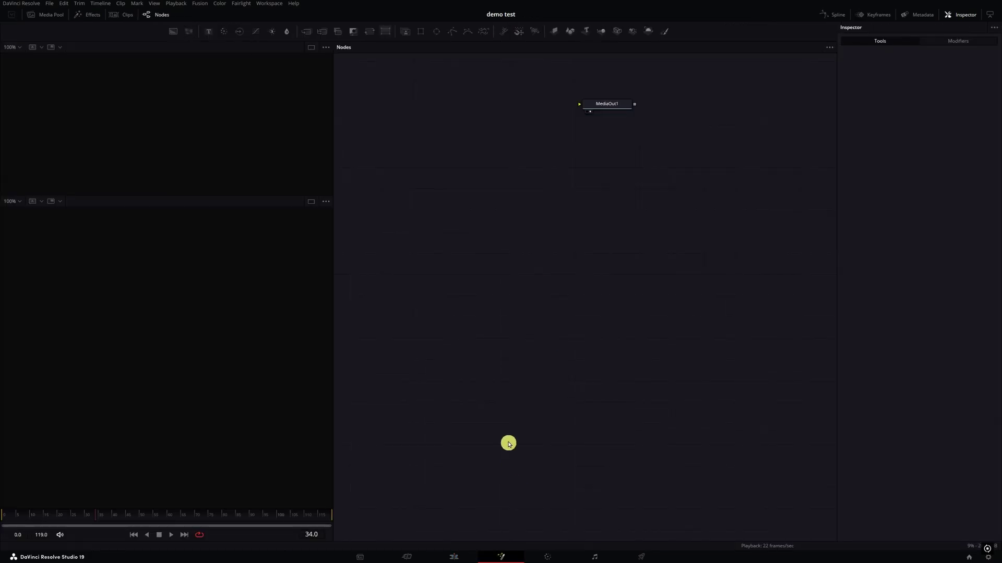
pyautogui.click(173, 31)
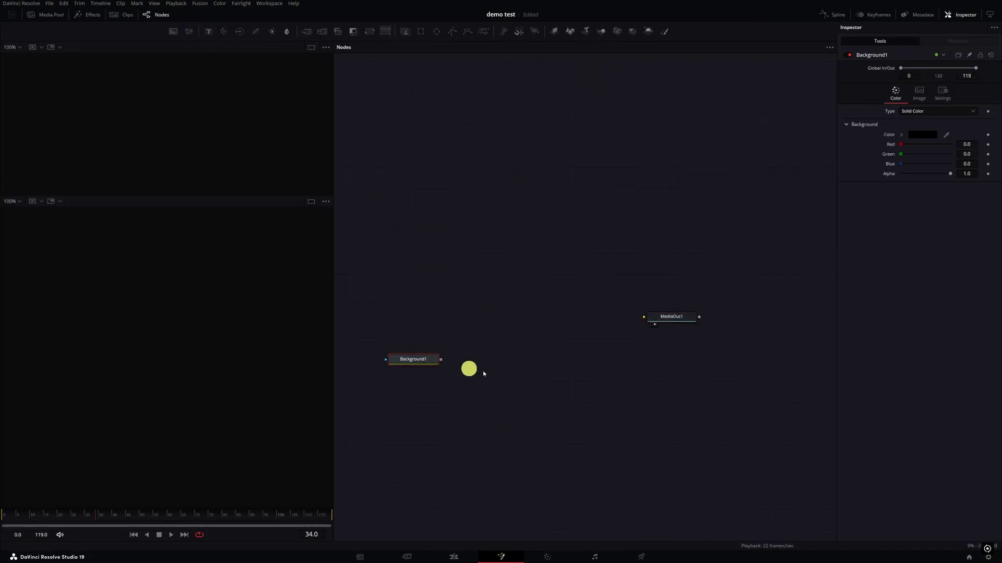
pyautogui.moveTo(440, 360); pyautogui.dragTo(677, 360)
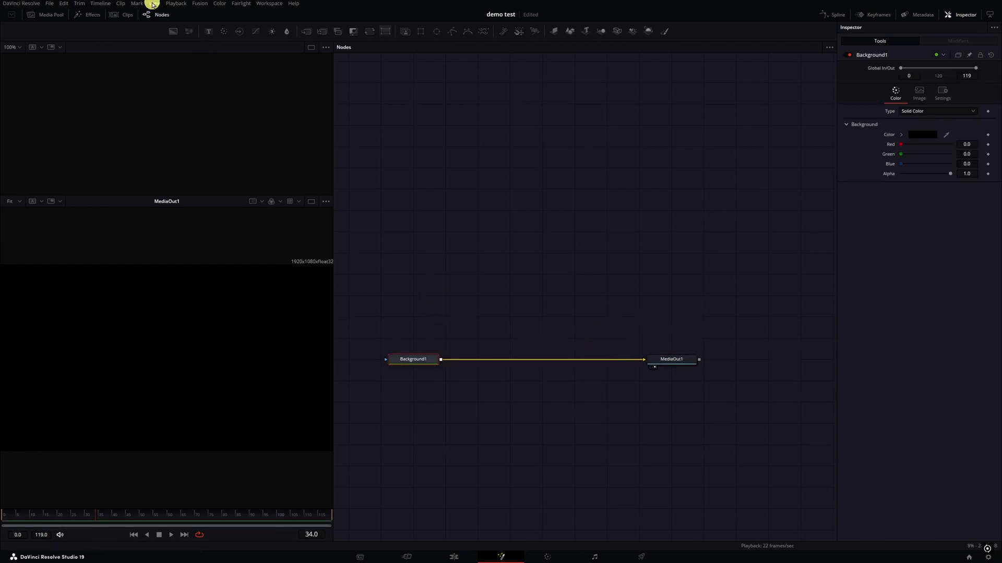
pyautogui.moveTo(169, 30); pyautogui.dragTo(441, 359)
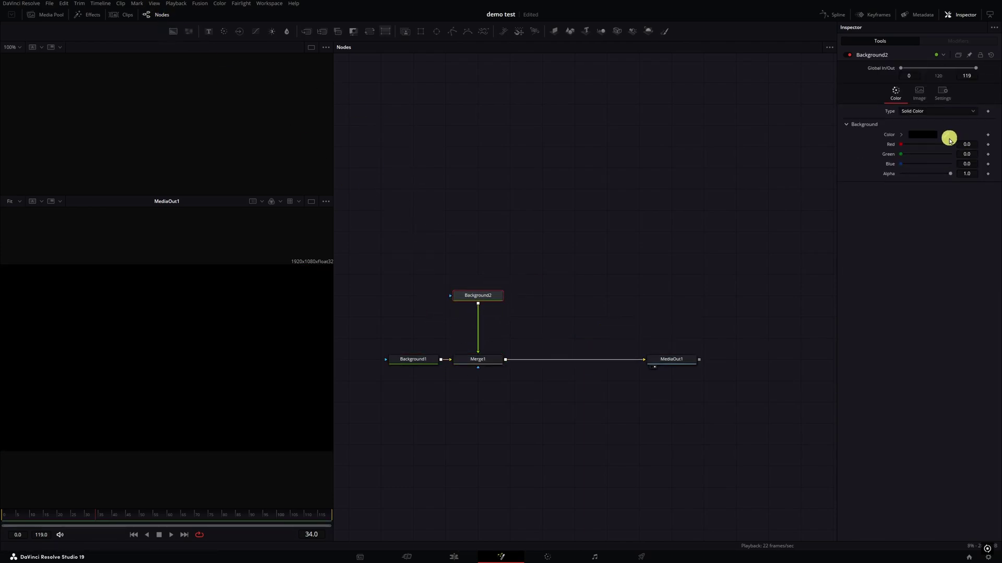
# - Make Background2 white and mask it into a circle with an Ellipse node
pyautogui.click(933, 137)
pyautogui.doubleClick(485, 325)
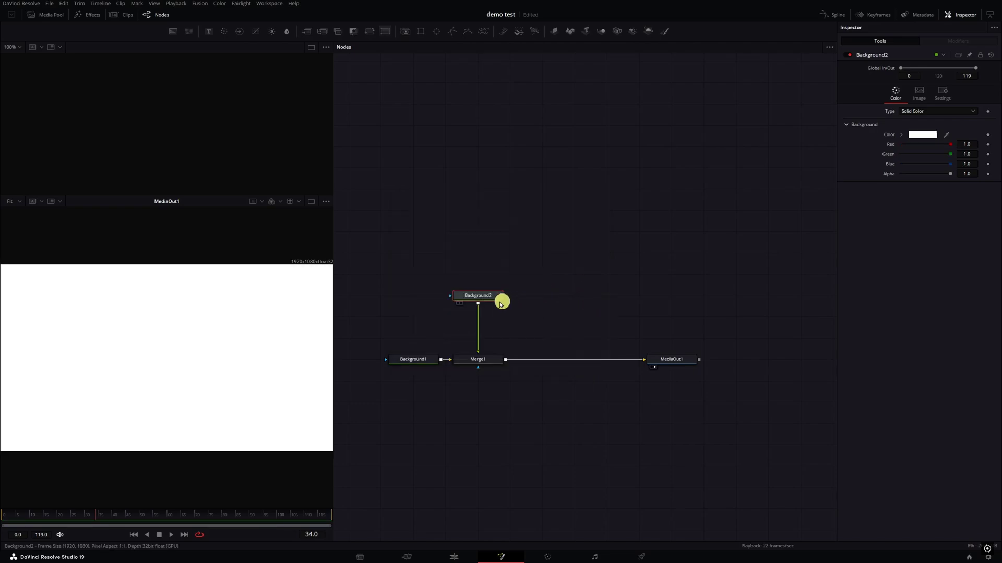
pyautogui.click(442, 33)
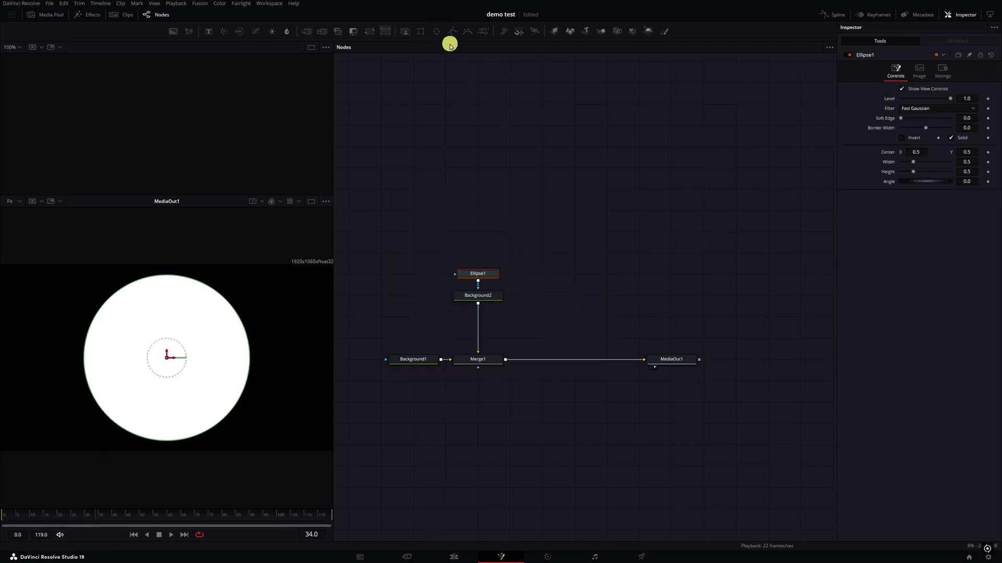
pyautogui.click(454, 558)
# - Move the ink-drop clip to V5 and the Fusion Composition to V2, compositing it as Lum
pyautogui.moveTo(336, 360); pyautogui.dragTo(782, 318)
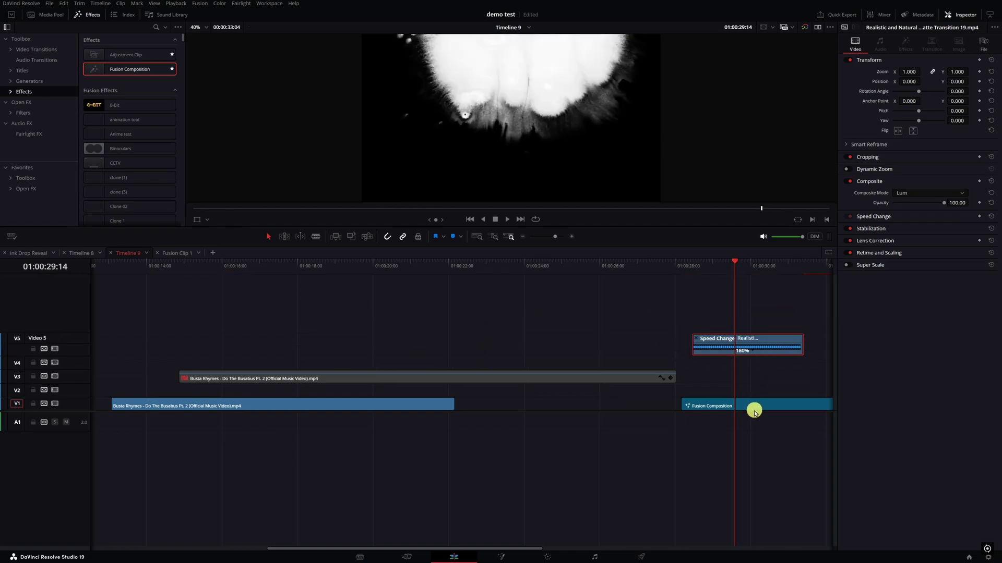
pyautogui.moveTo(754, 412); pyautogui.dragTo(261, 390)
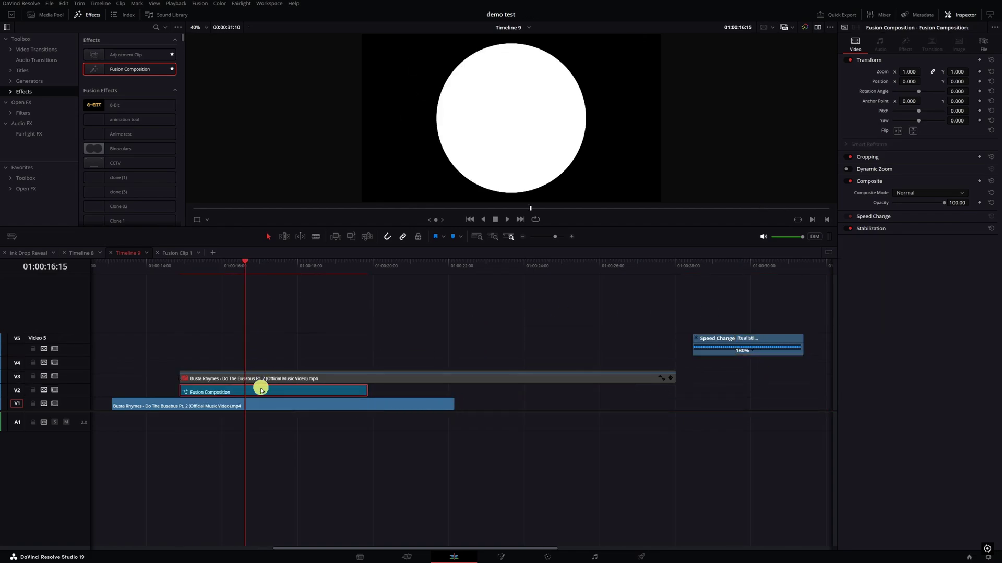
pyautogui.click(961, 193)
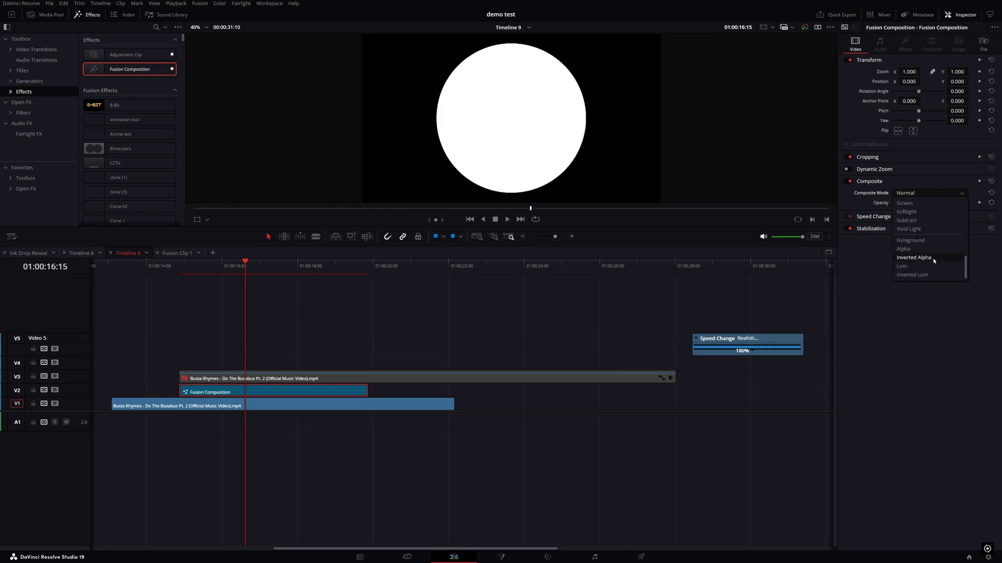
pyautogui.click(914, 257)
# - Scrub through the Lum circle composite to preview it, then select the Fusion Composition clip
pyautogui.moveTo(188, 266); pyautogui.dragTo(222, 270)
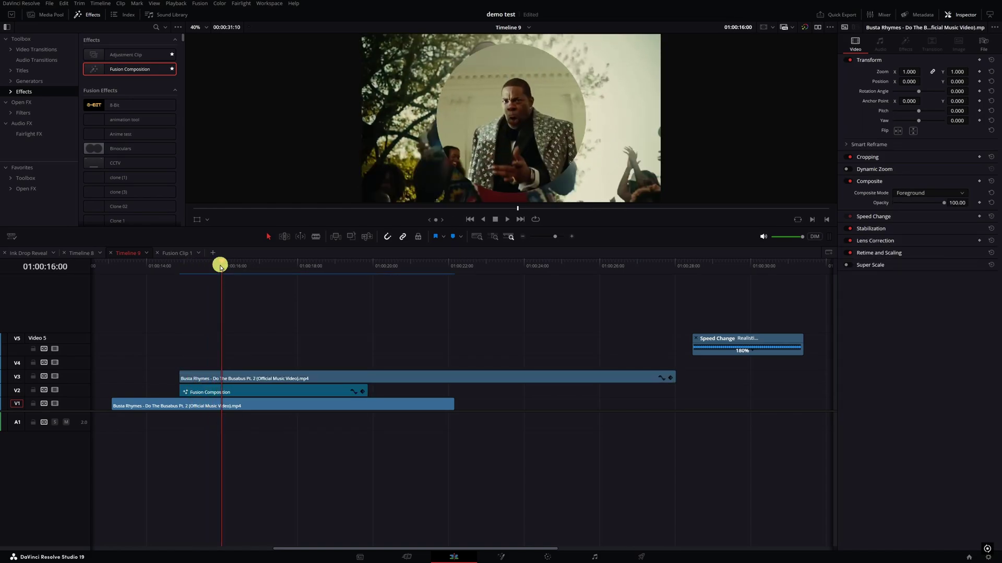
pyautogui.moveTo(220, 267); pyautogui.dragTo(269, 271)
pyautogui.click(223, 394)
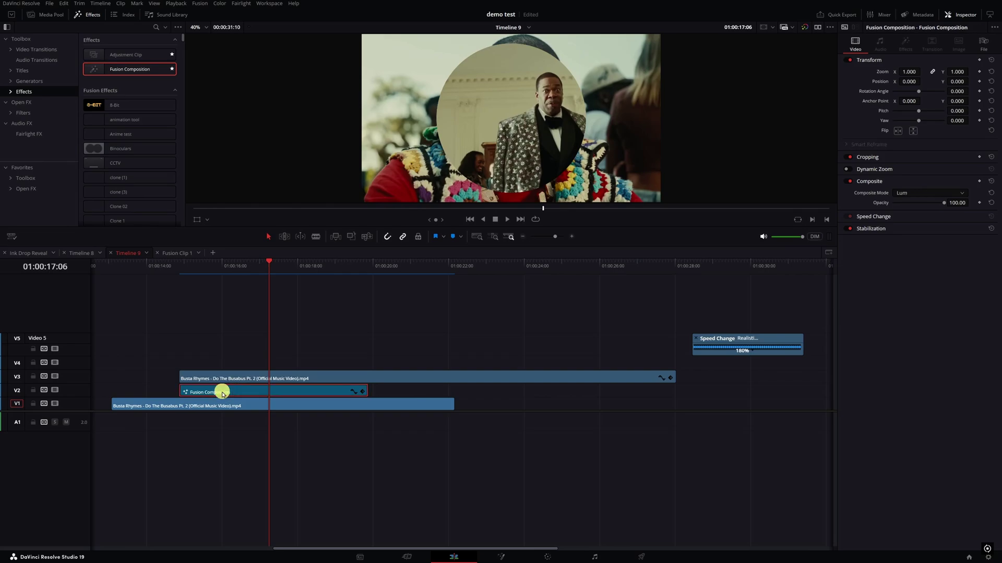
# - In the Fusion page, delete Background1 and Merge1 and connect Background2 directly to MediaOut1
pyautogui.rightClick(222, 393)
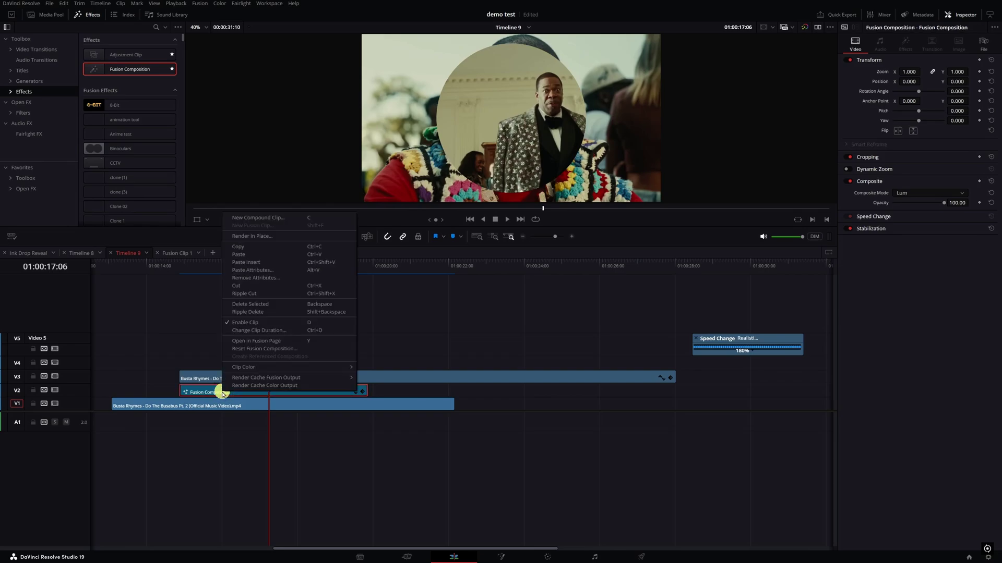
pyautogui.click(247, 341)
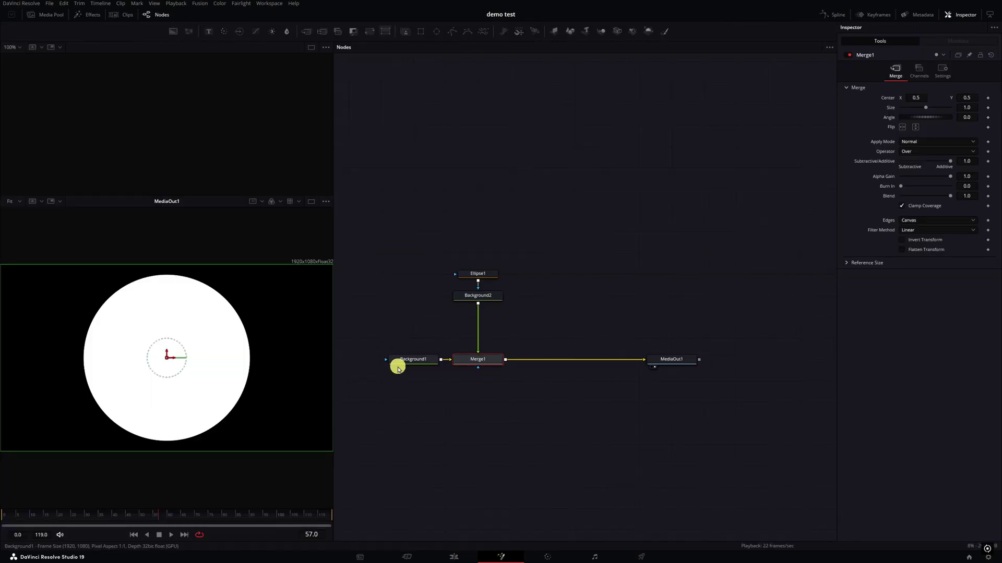
pyautogui.click(410, 366)
pyautogui.click(424, 367)
pyautogui.press('Delete')
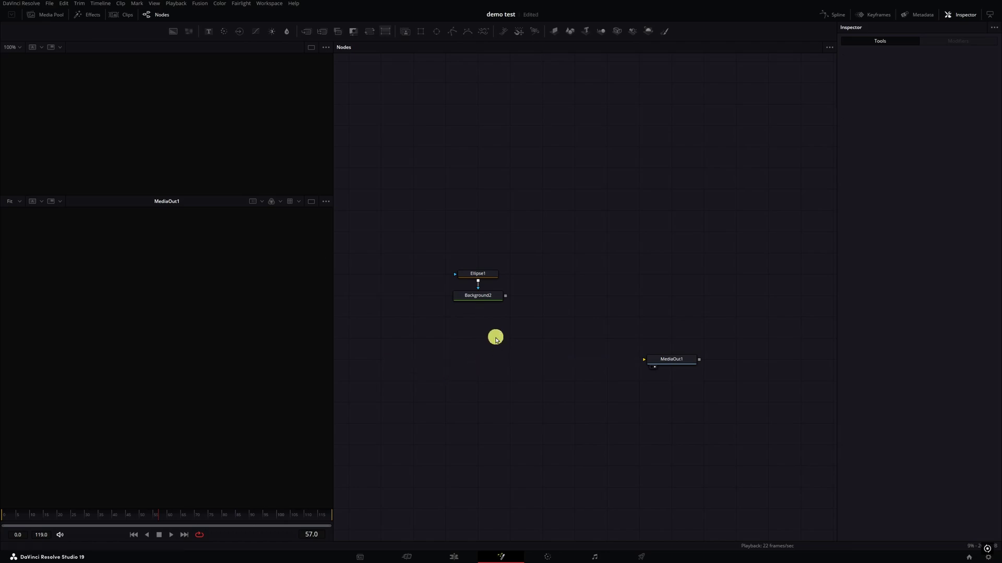
pyautogui.moveTo(506, 301); pyautogui.dragTo(645, 360)
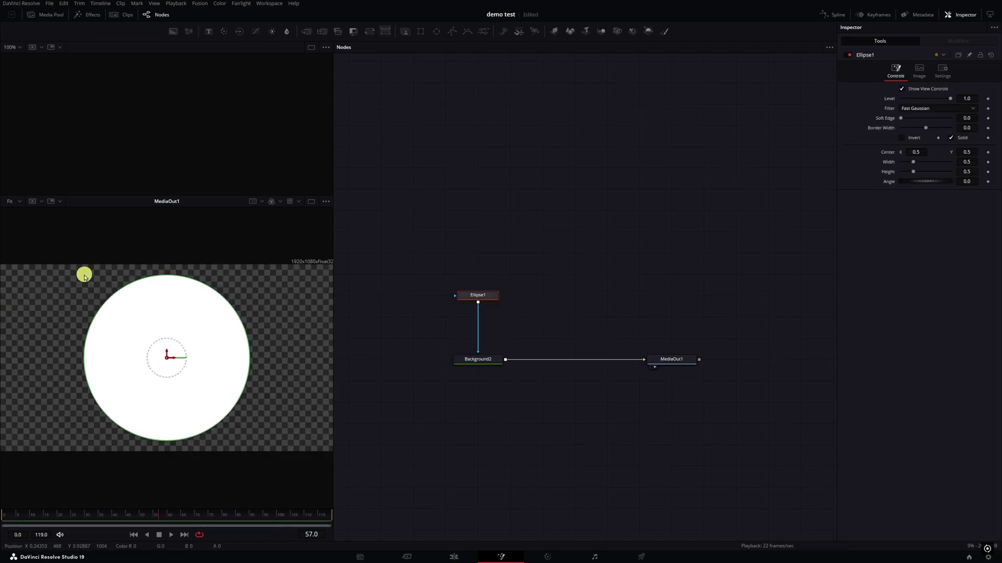
# - Set the circle clip's composite mode to Alpha and preview it further along the timeline
pyautogui.click(454, 556)
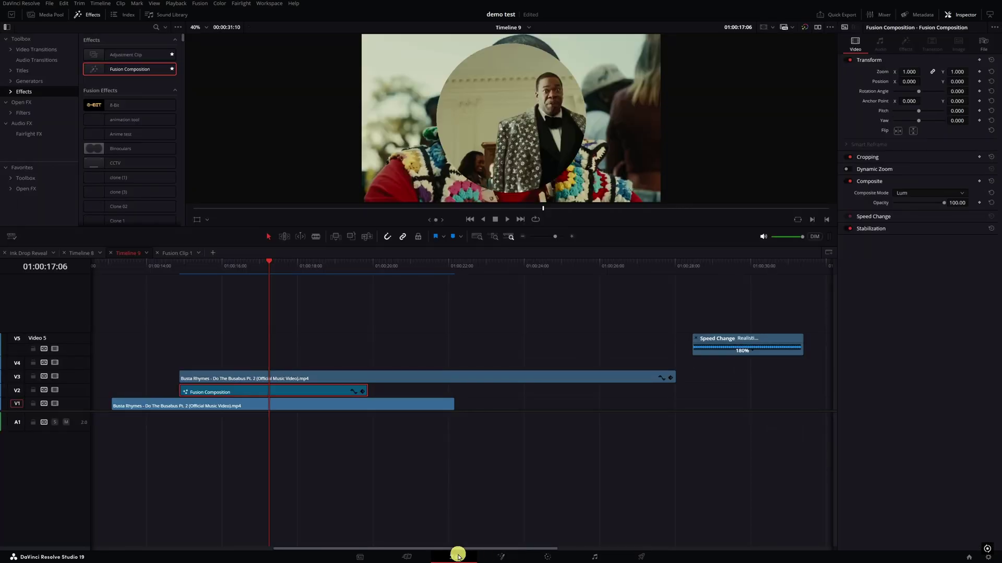
pyautogui.click(233, 280)
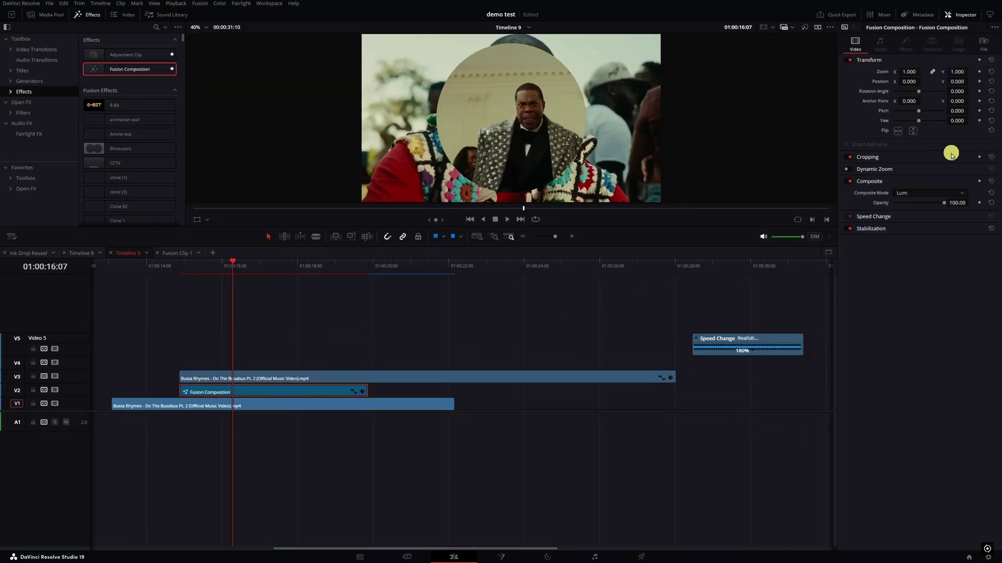
pyautogui.click(949, 196)
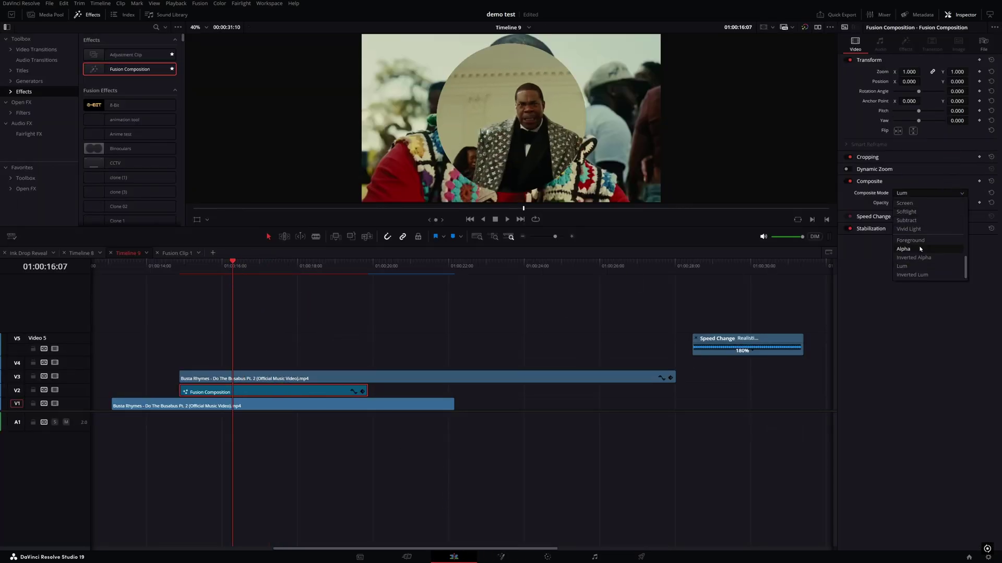
pyautogui.click(920, 249)
pyautogui.moveTo(188, 275); pyautogui.dragTo(244, 275)
# - Switch the composite mode to Inverted Alpha and shift Position X left to 60.000
pyautogui.click(919, 196)
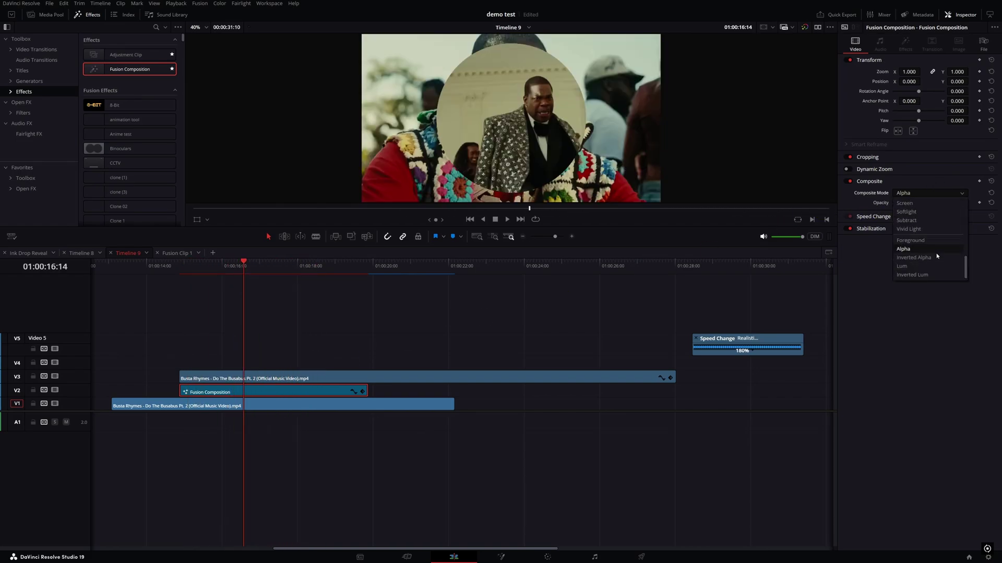
pyautogui.click(927, 258)
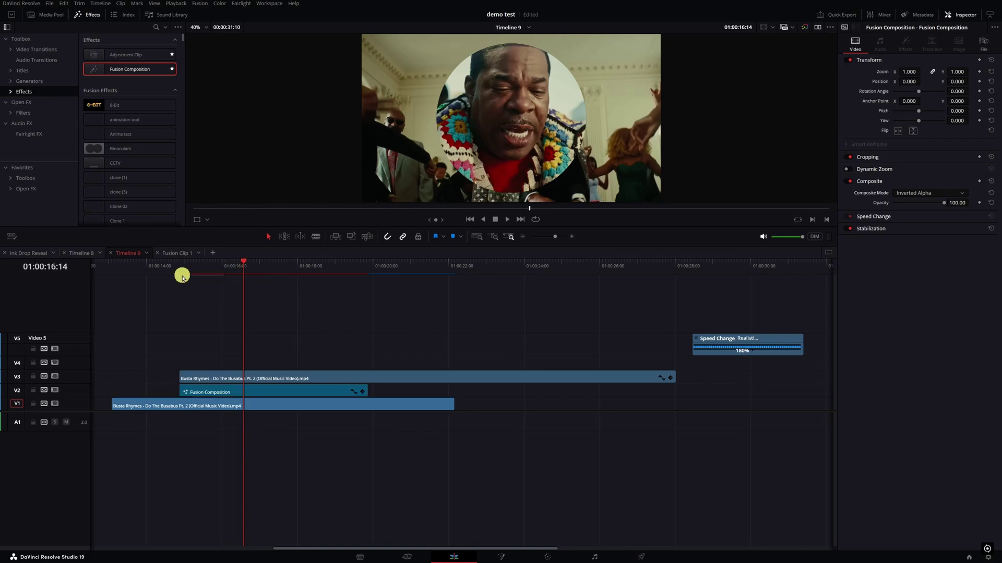
pyautogui.moveTo(196, 272); pyautogui.dragTo(239, 271)
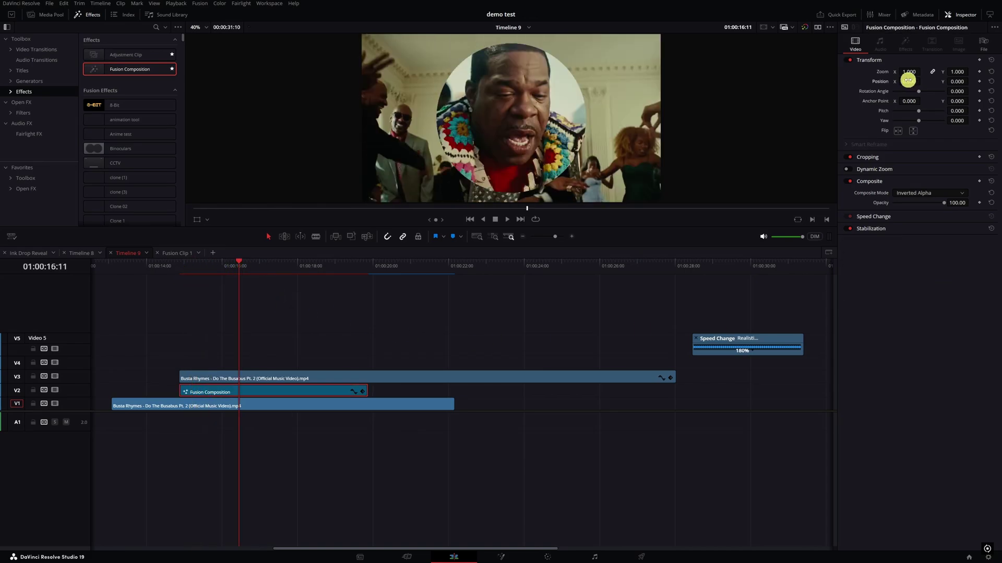
pyautogui.moveTo(907, 82); pyautogui.dragTo(824, 99)
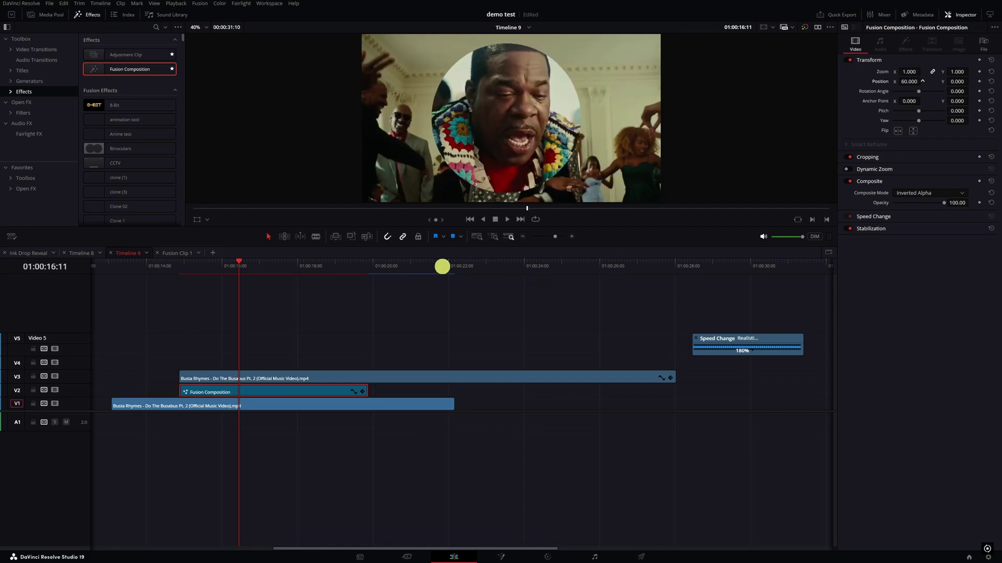